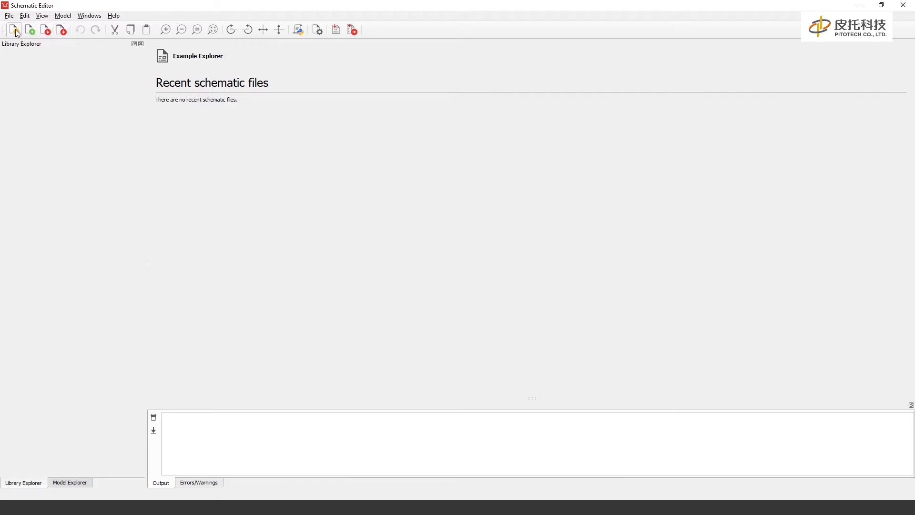
Start a new schematic model for the HIL404 hardware product, keeping hardware configuration id 1.
click(9, 15)
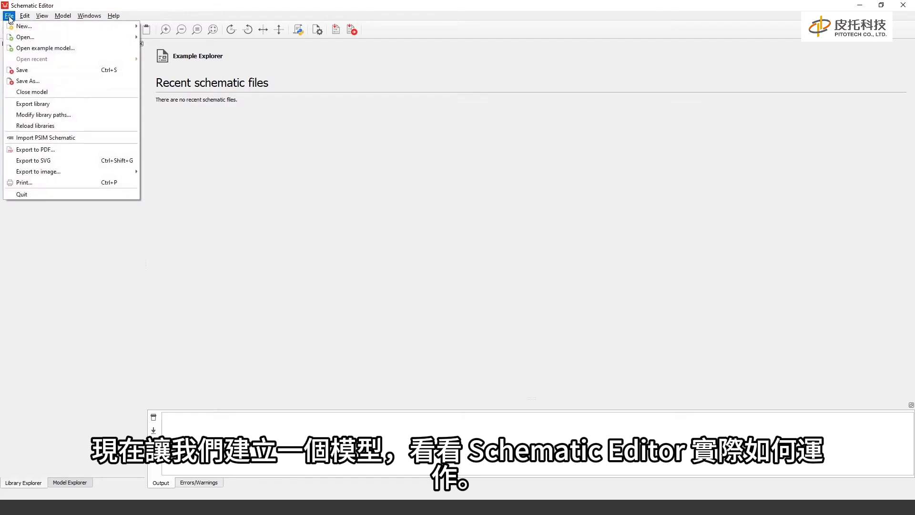
click(9, 17)
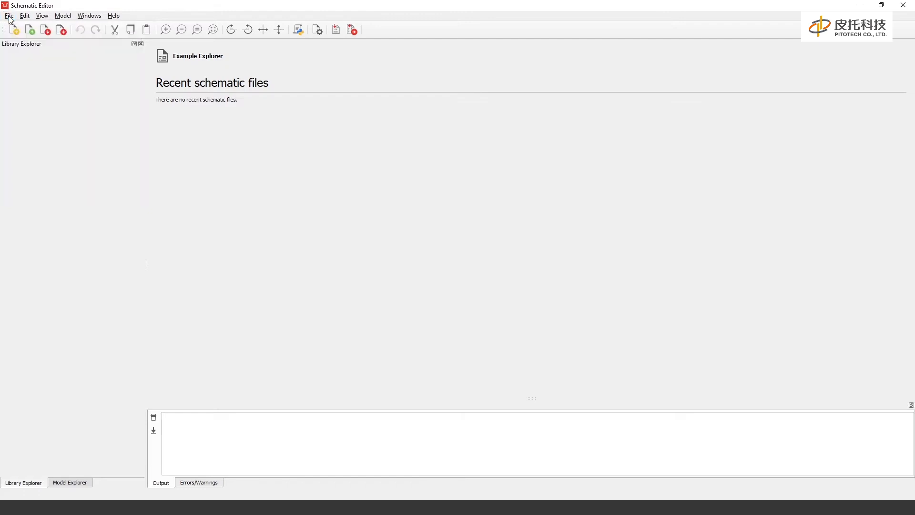
click(9, 17)
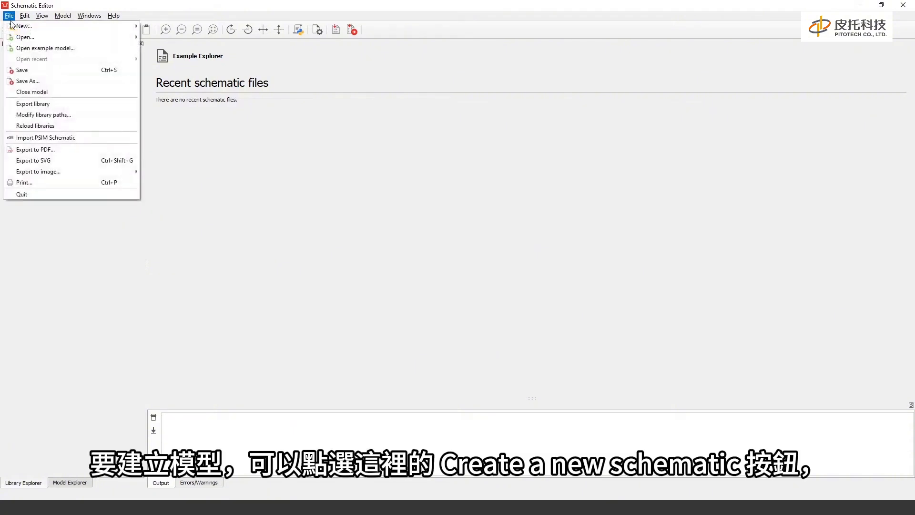
mouse_move(12, 27)
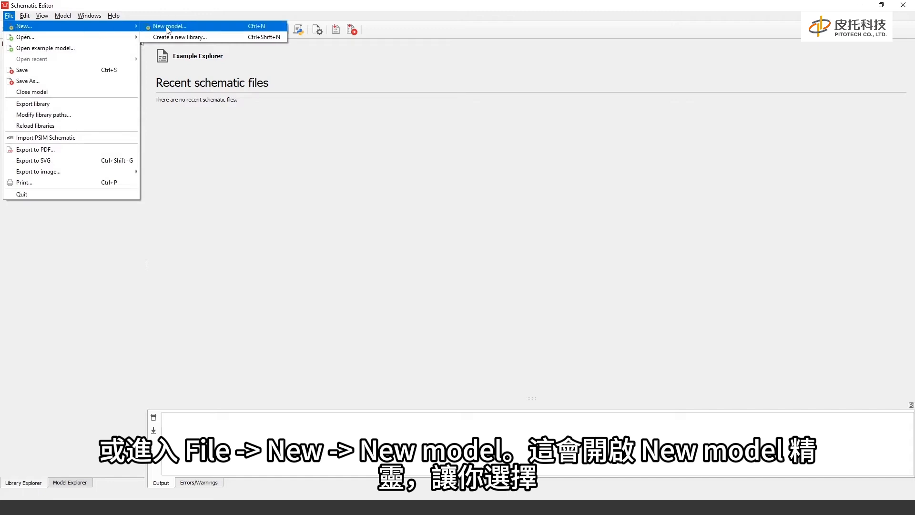
click(191, 29)
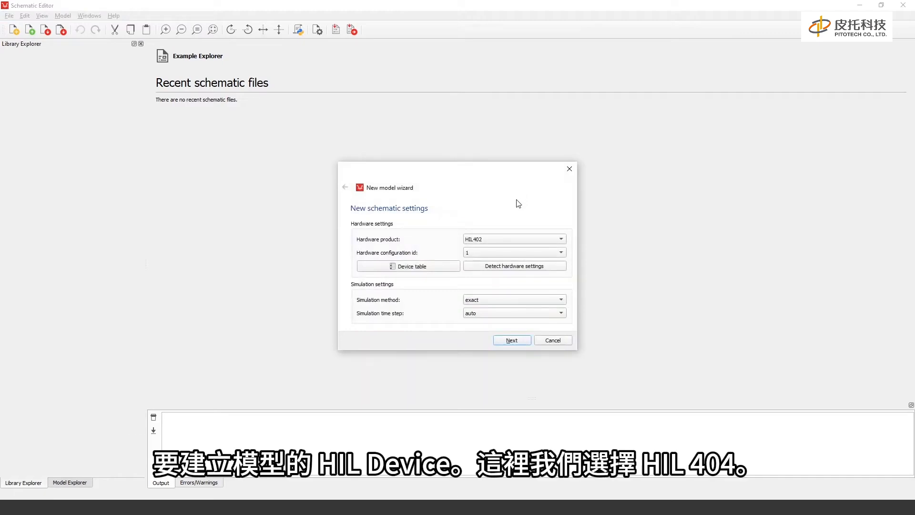
click(562, 239)
click(548, 250)
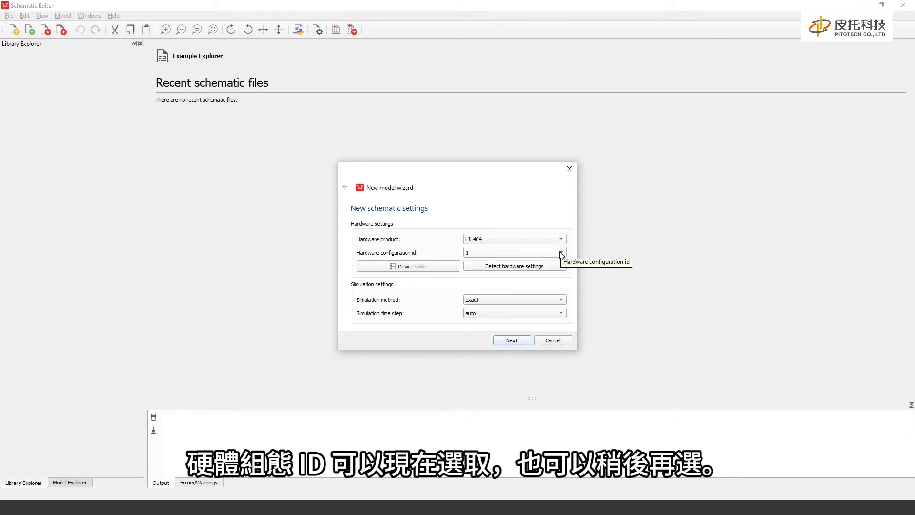
click(560, 253)
click(560, 253)
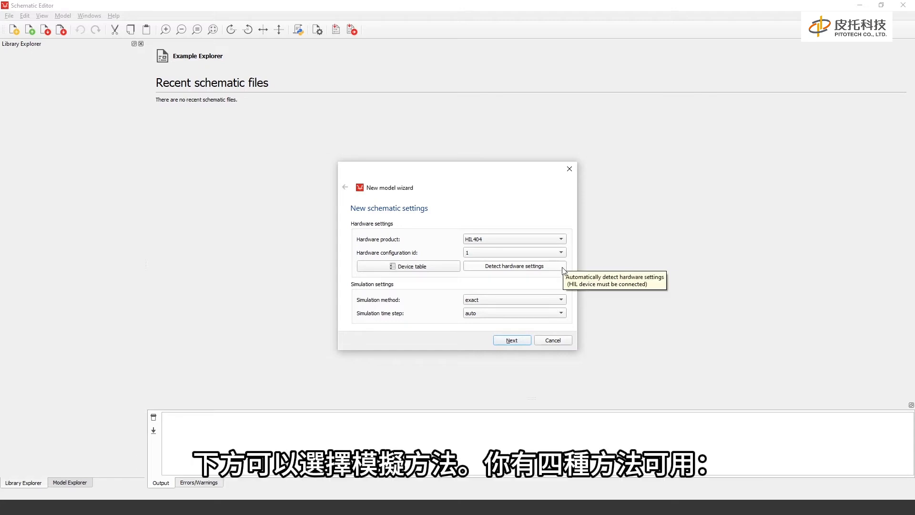
Use the exact simulation method with a simulation time step of 1e-6, and finish creating the model.
click(561, 300)
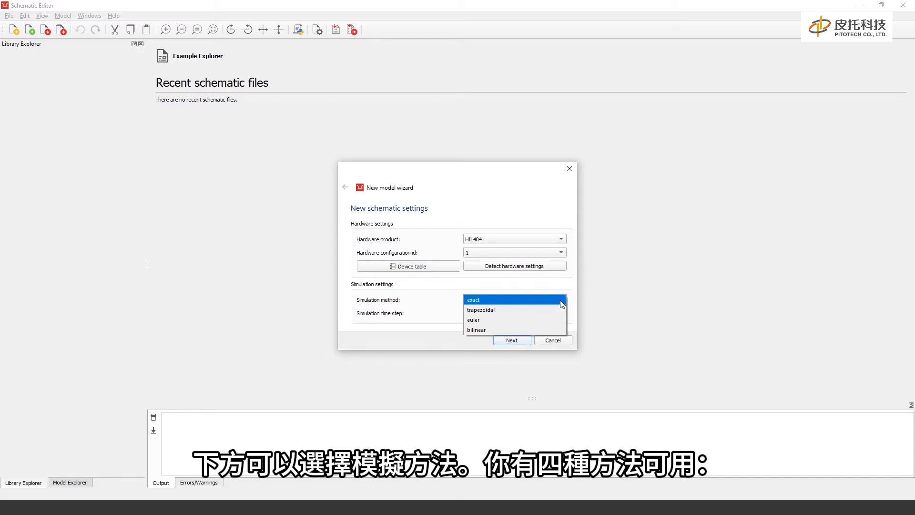
click(537, 305)
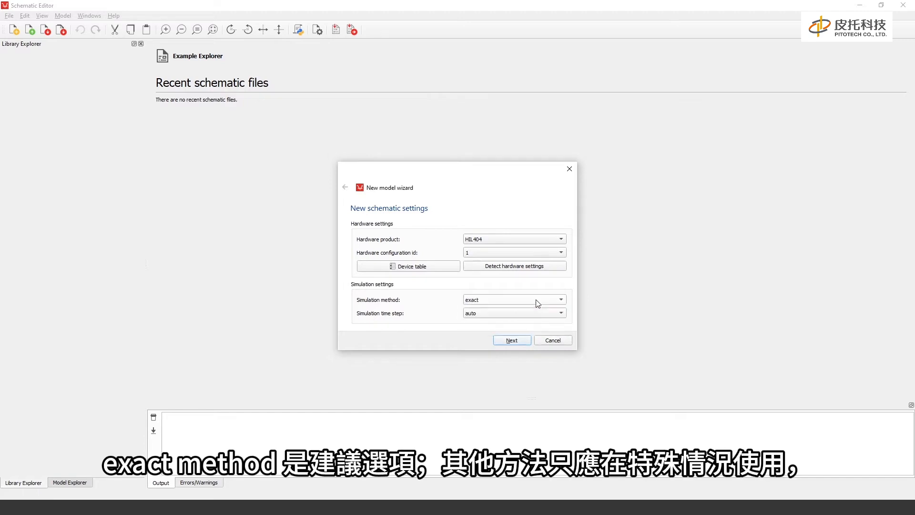
click(561, 314)
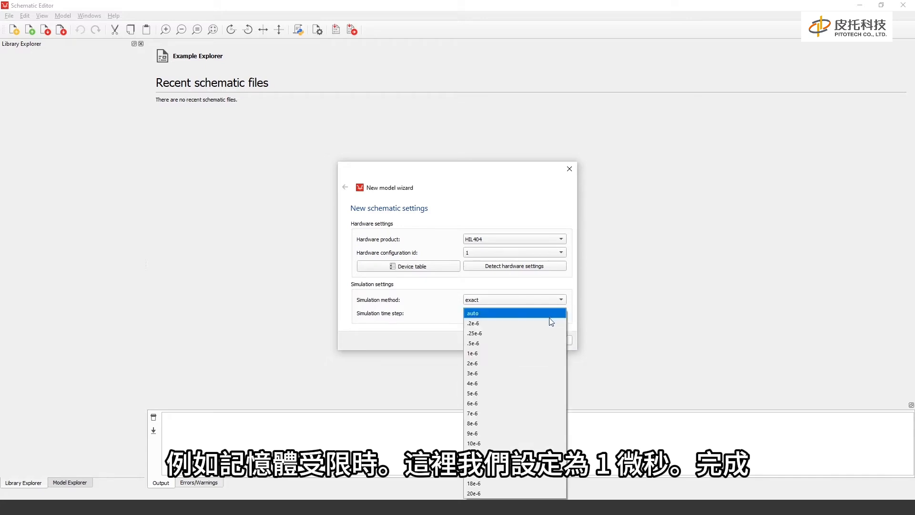
click(523, 355)
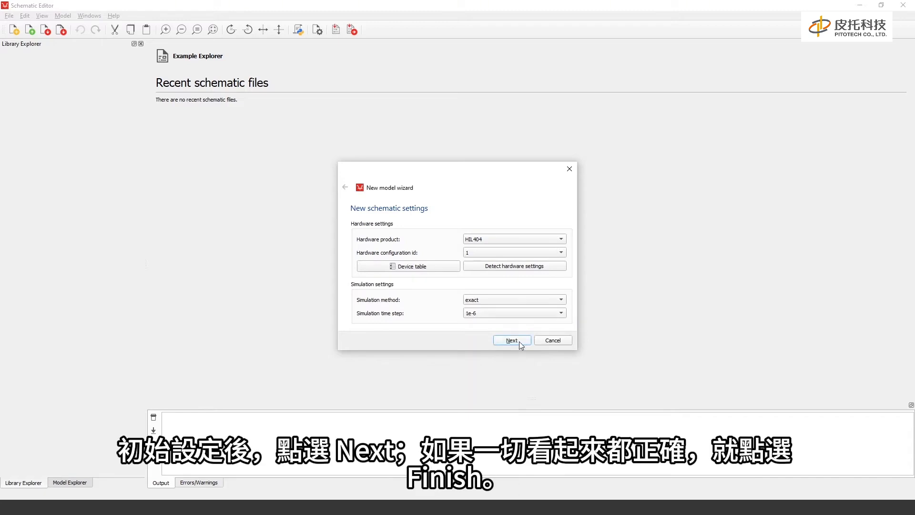
click(519, 341)
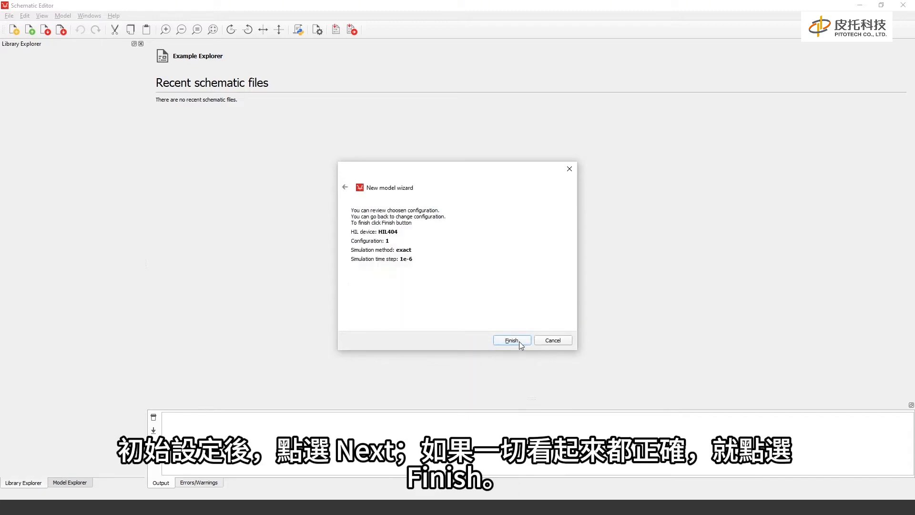
click(519, 342)
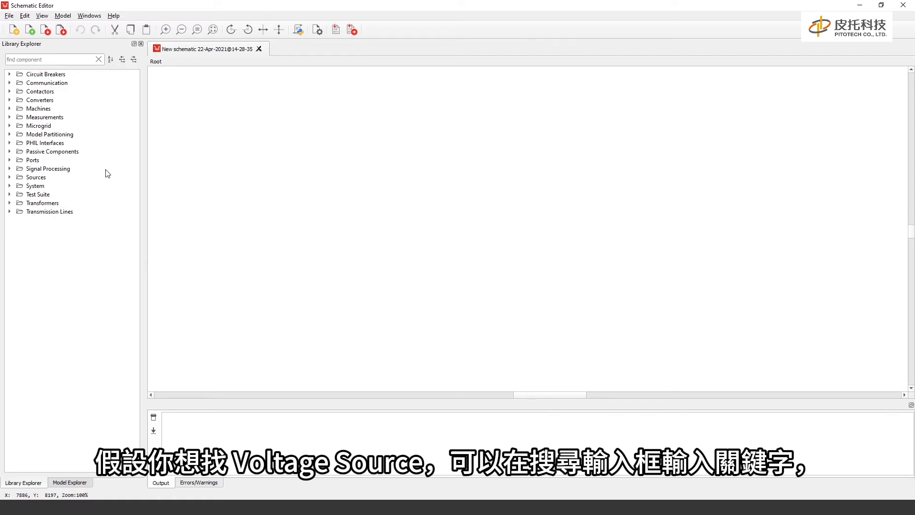
Place a Voltage Source from the Sources library on the schematic and rotate it to stand vertically with its positive terminal up.
click(72, 60)
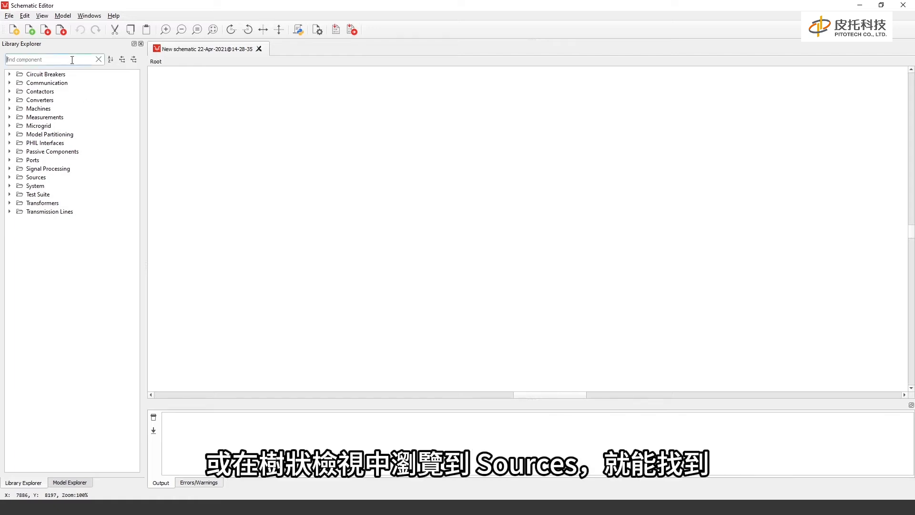
click(10, 177)
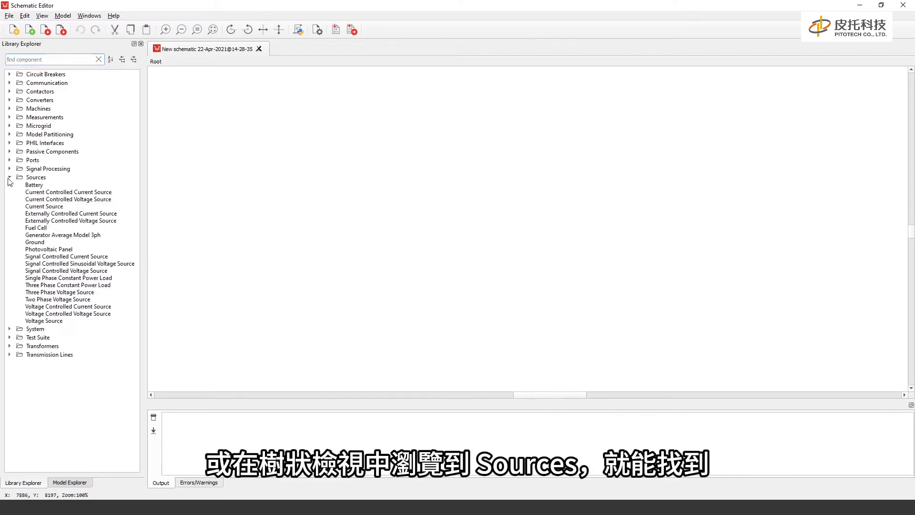
drag(48, 320, 262, 231)
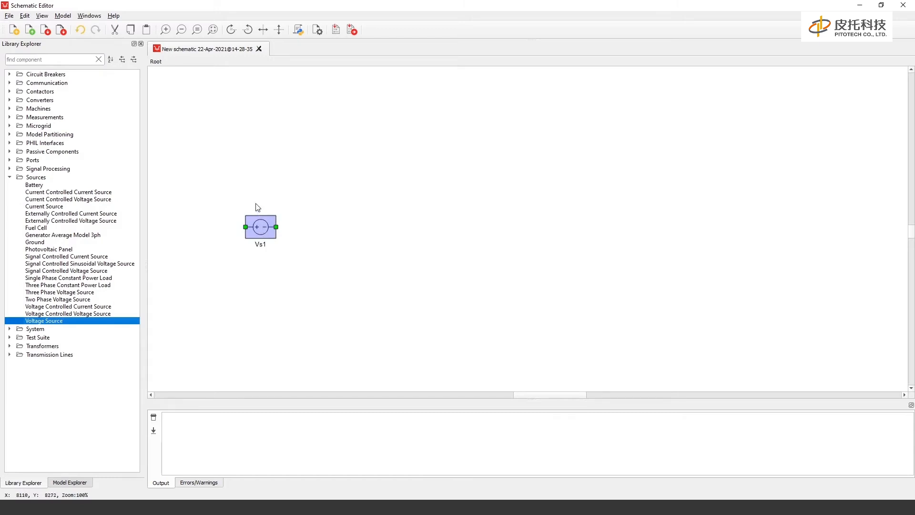
click(232, 30)
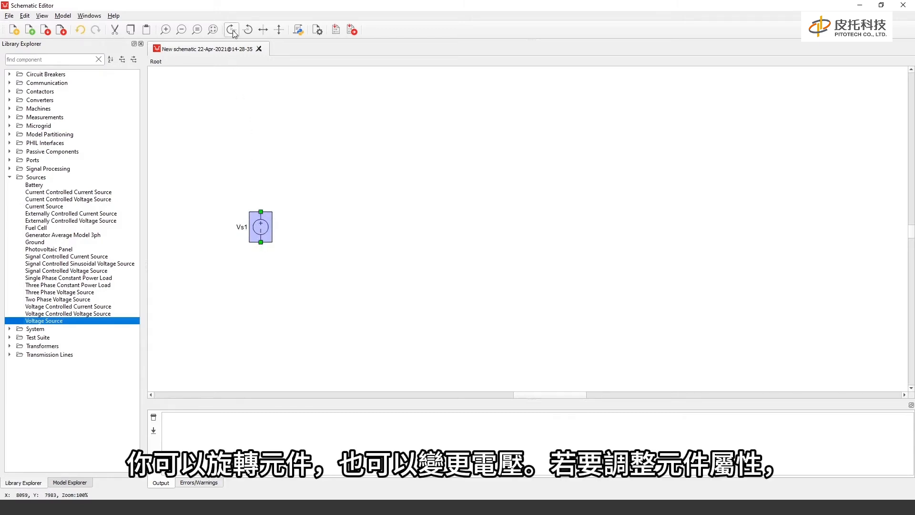
Examine the voltage source's initial settings and its component name without changing them.
double_click(262, 224)
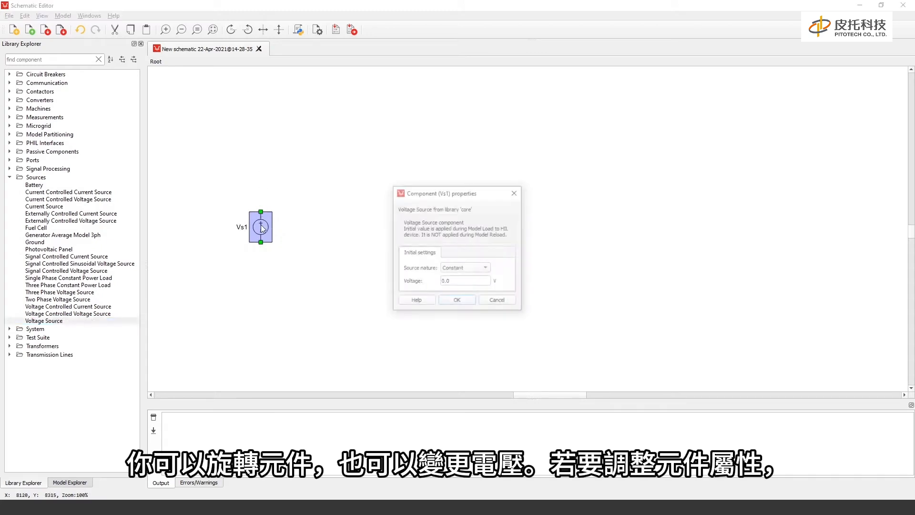
drag(444, 194, 352, 191)
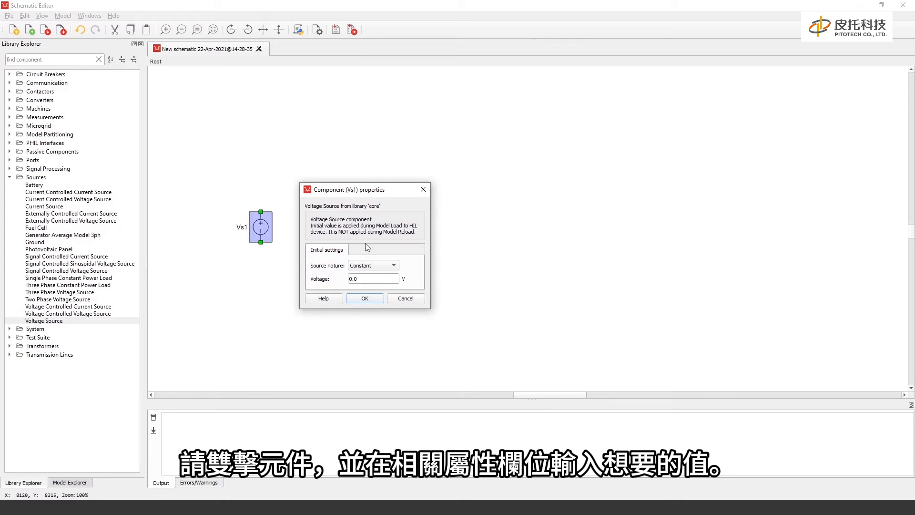
click(365, 298)
double_click(243, 228)
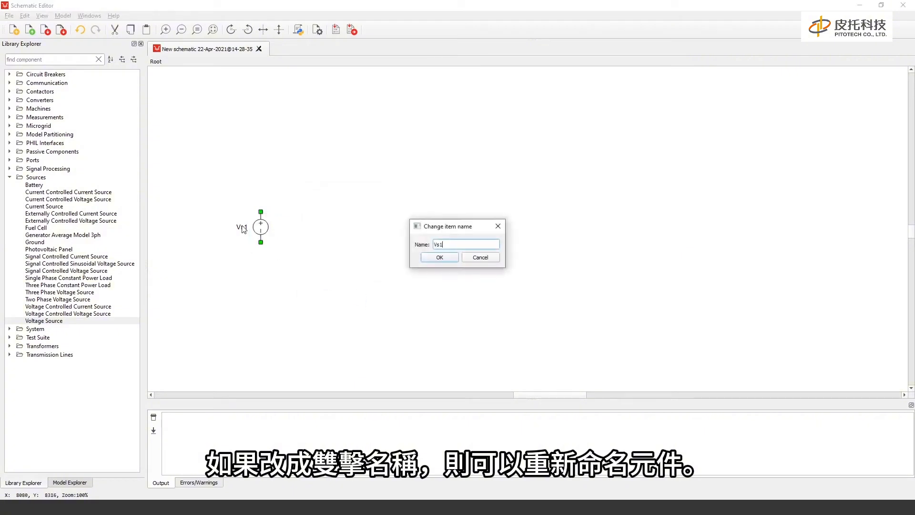
click(439, 258)
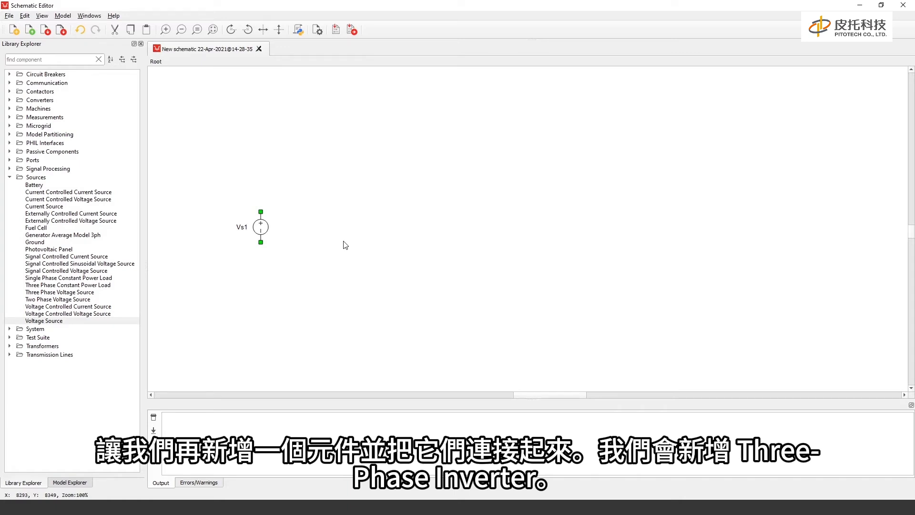
Add a Three Phase Inverter beside the voltage source and wire its DC+ terminal to the source's positive terminal.
click(9, 101)
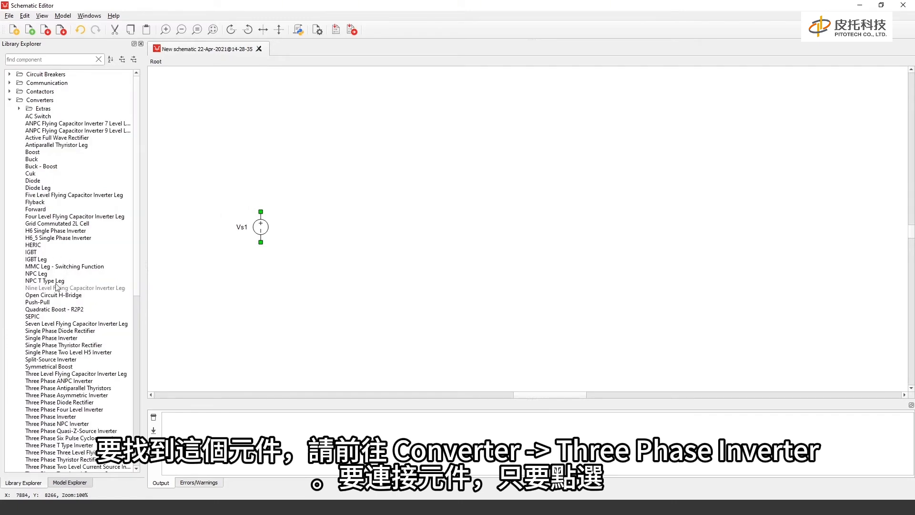
scroll(58, 333, down, 3)
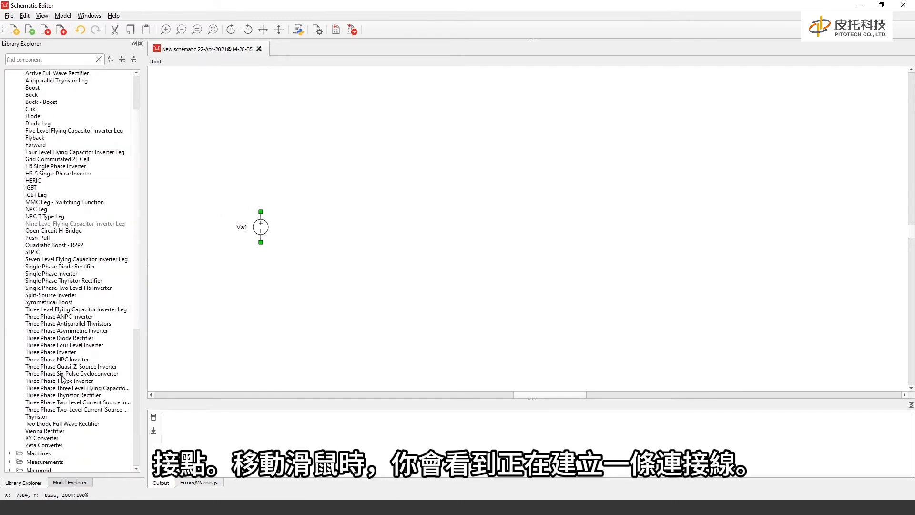
drag(64, 352, 465, 234)
click(434, 180)
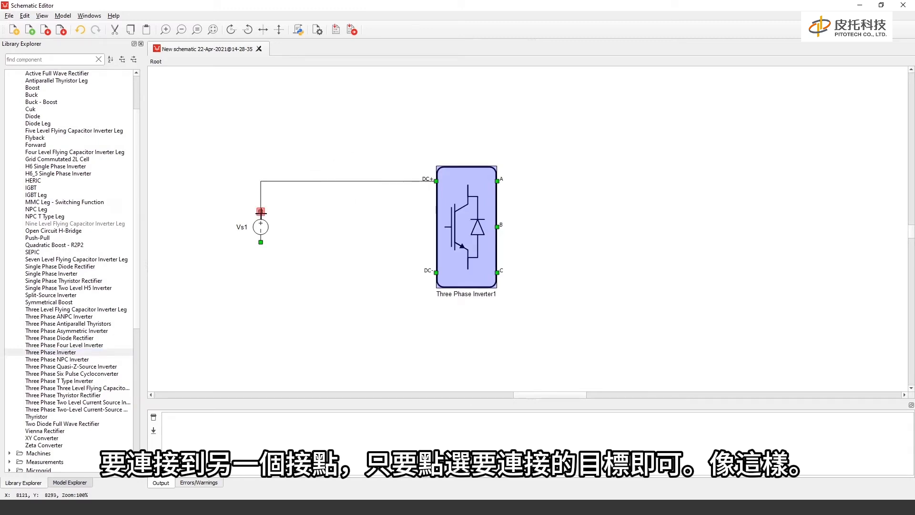
click(260, 211)
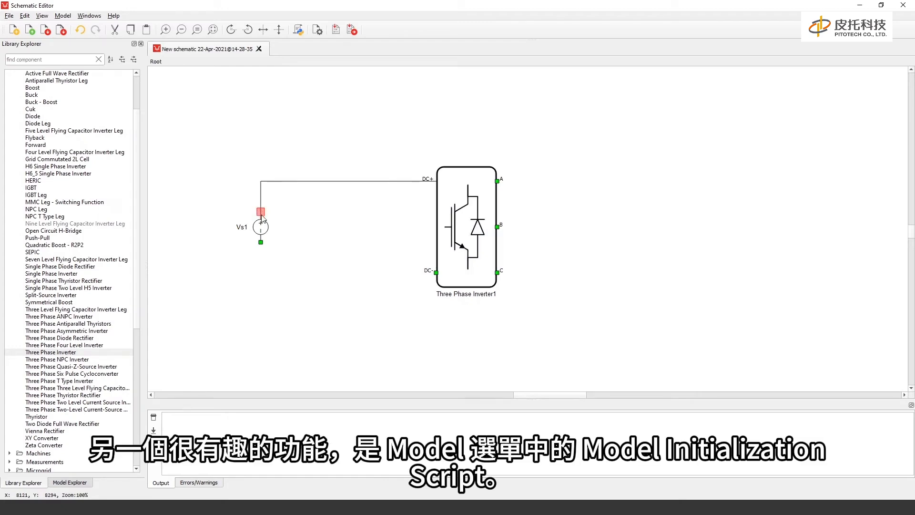
Declare the variable Vdc = 400 below the comments in the model initialization script and save the script.
click(299, 30)
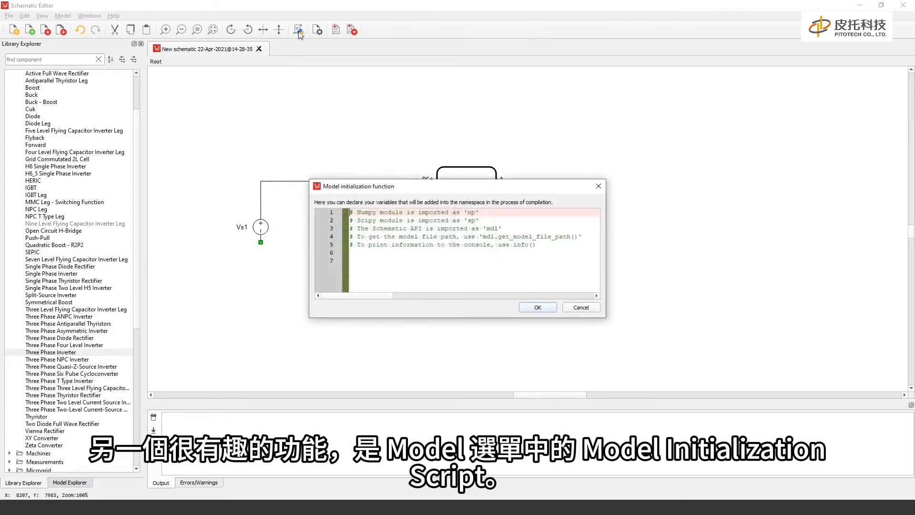
drag(431, 192, 415, 148)
click(532, 204)
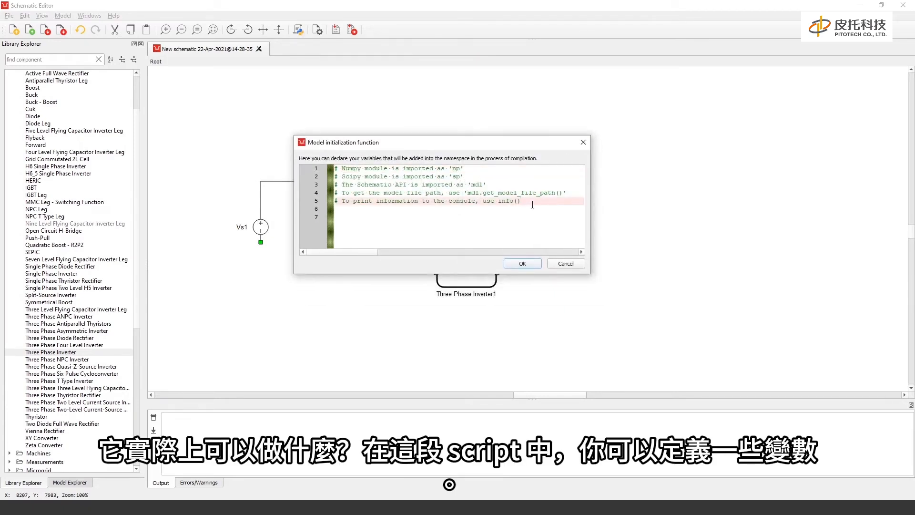
key(Return)
key(Return)
text(Vdc = )
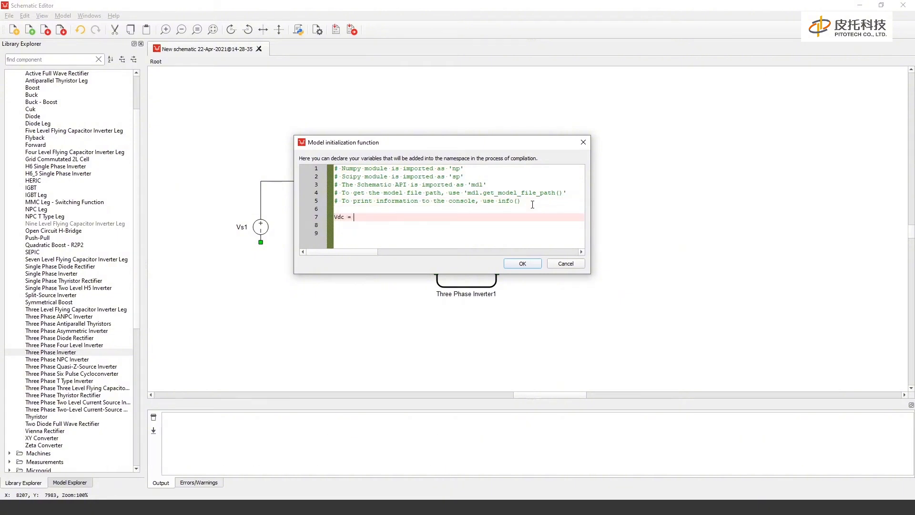
text(400)
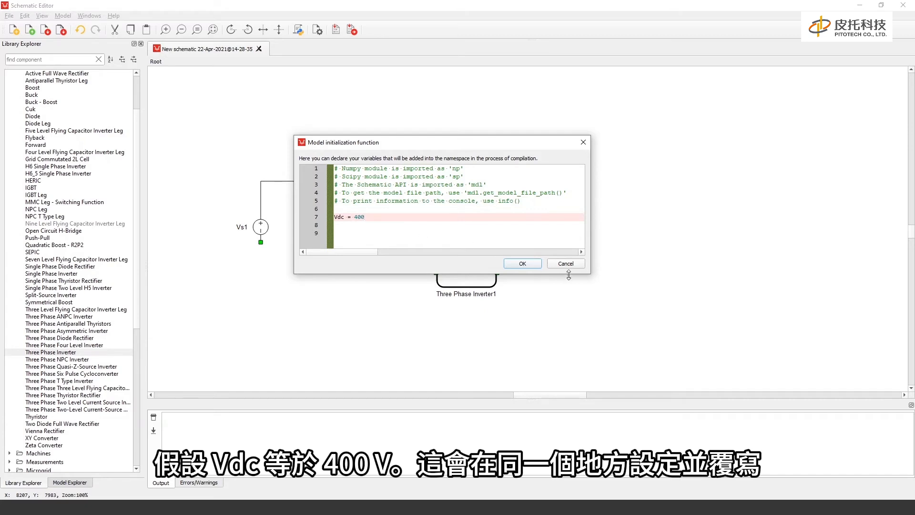
drag(590, 274, 702, 357)
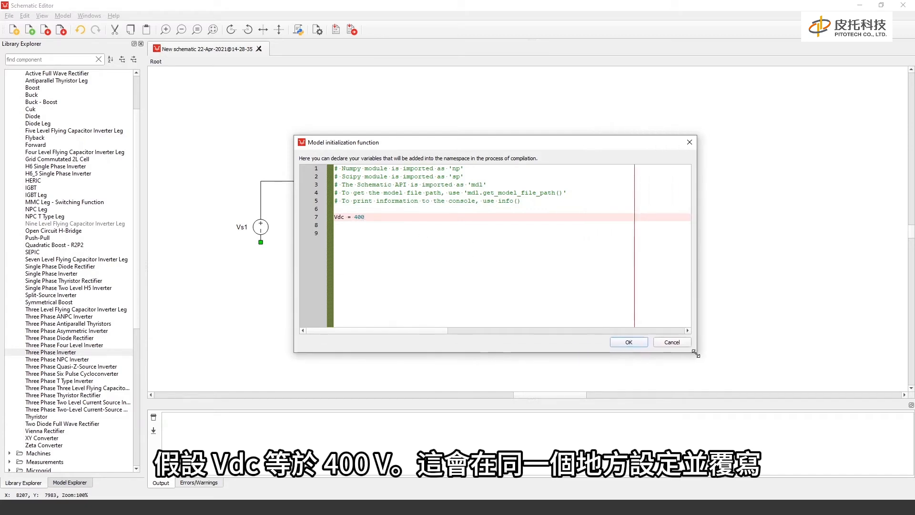
click(628, 342)
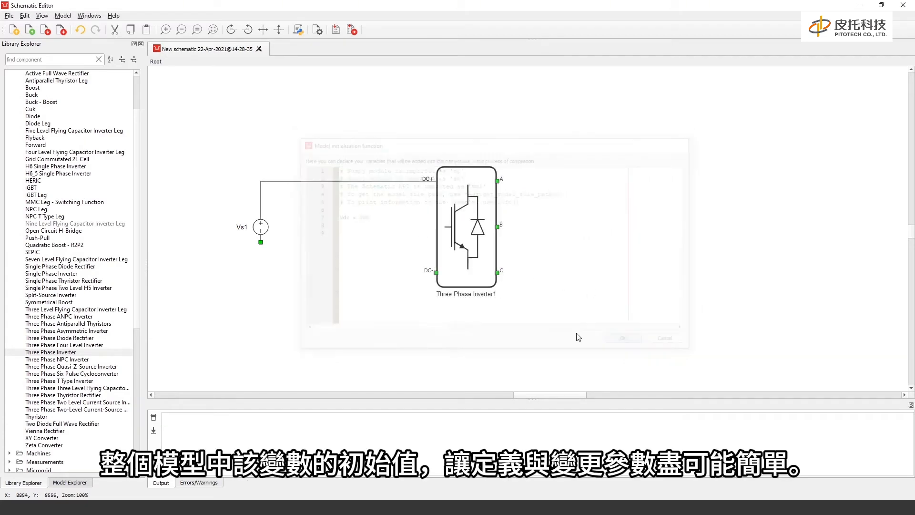
Set the voltage source's voltage to the variable Vdc and wire its negative terminal to the inverter's DC- terminal.
double_click(263, 227)
double_click(455, 282)
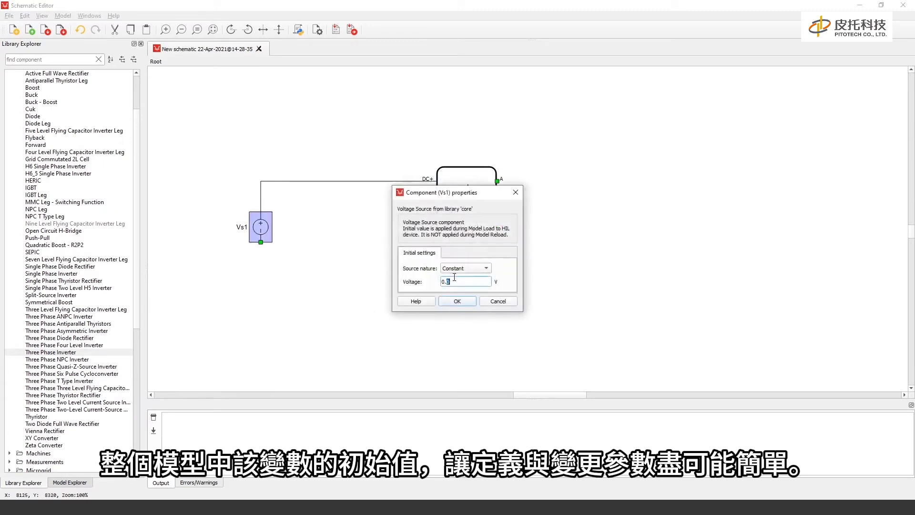
text(Vdc)
click(456, 301)
click(406, 284)
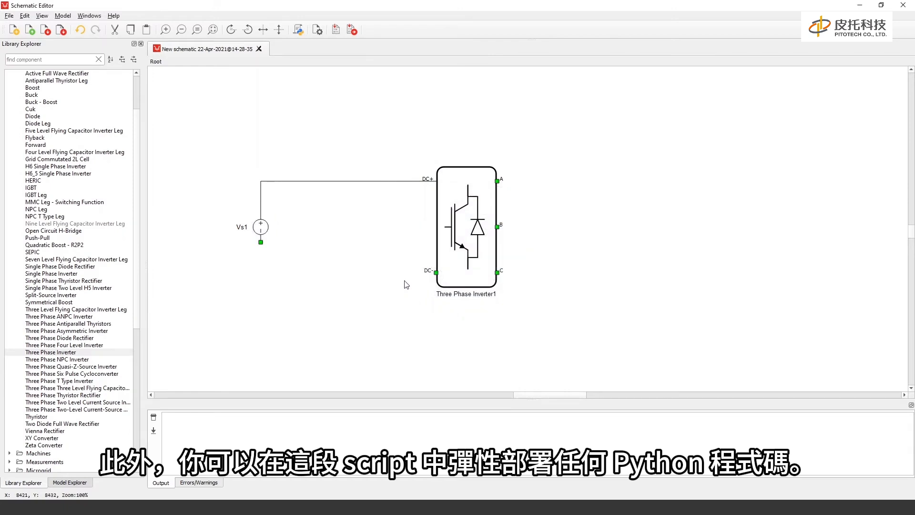
mouse_move(436, 273)
mouse_down()
mouse_move(280, 260)
mouse_move(262, 241)
mouse_up()
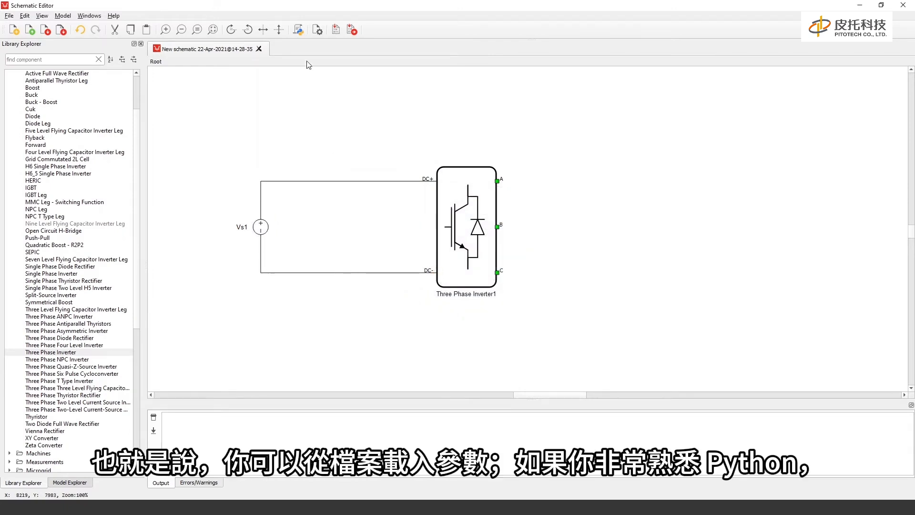
Review the contents of the model initialization script and close it without changes.
click(299, 29)
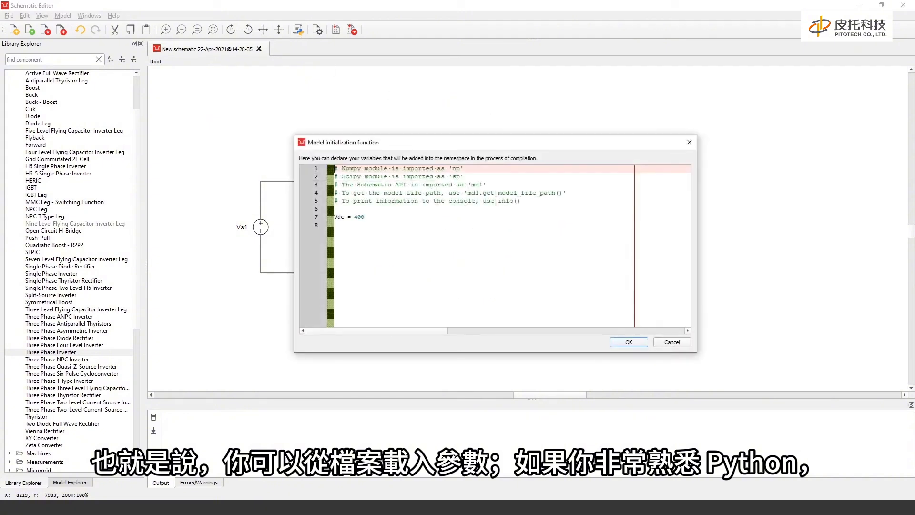
key(alt+Tab)
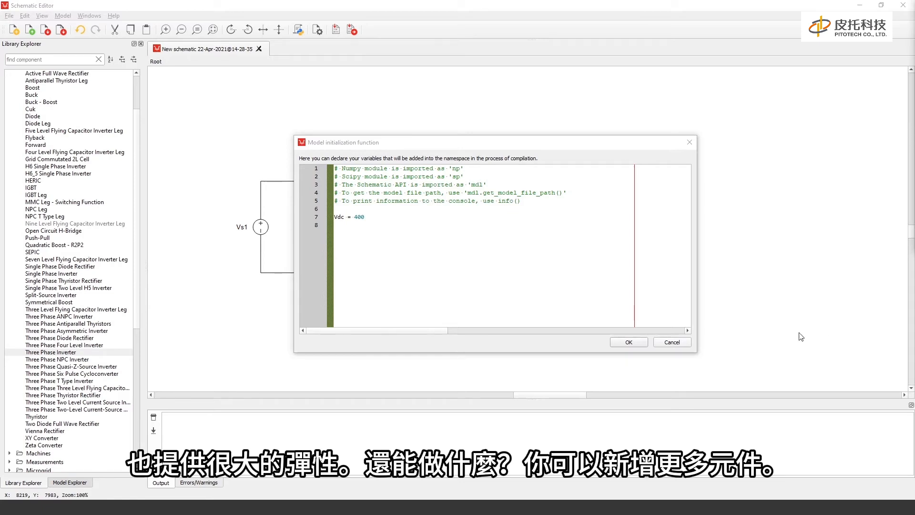
click(636, 344)
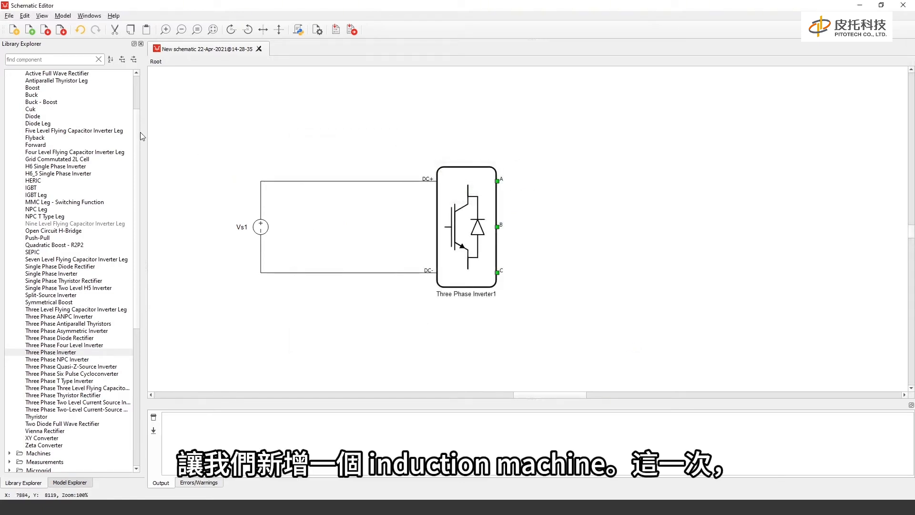
Find and add an Induction Machine with Squirrel Cage - Voltage Behind Reactance, wiring its A, B and C terminals to the inverter.
scroll(131, 88, up, 3)
click(122, 59)
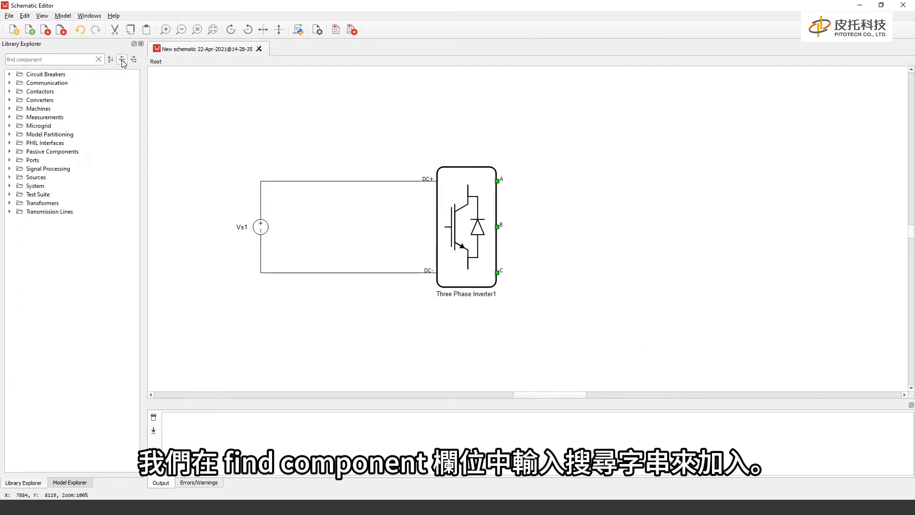
click(75, 58)
text(induc)
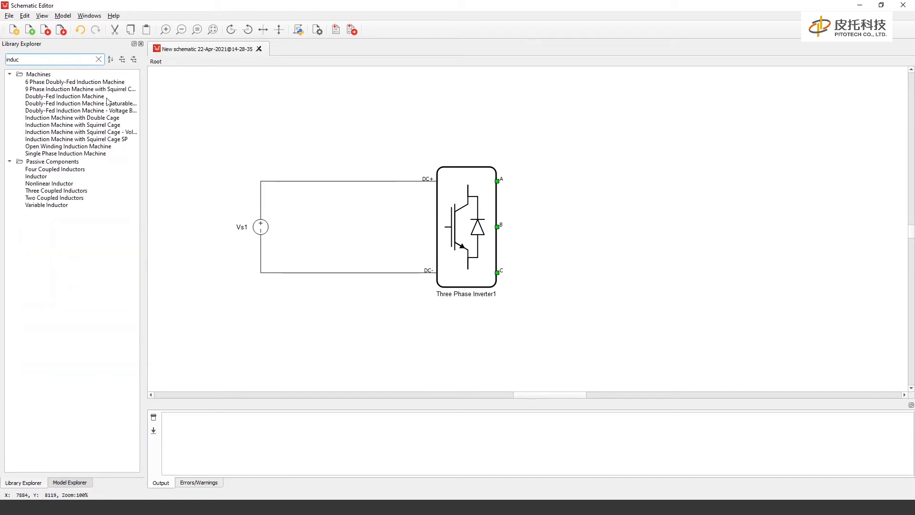
drag(144, 168, 247, 164)
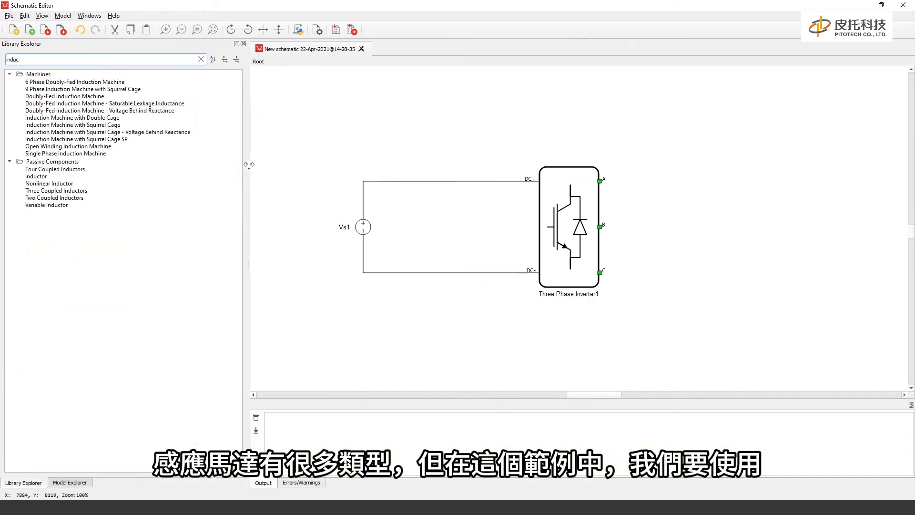
click(172, 132)
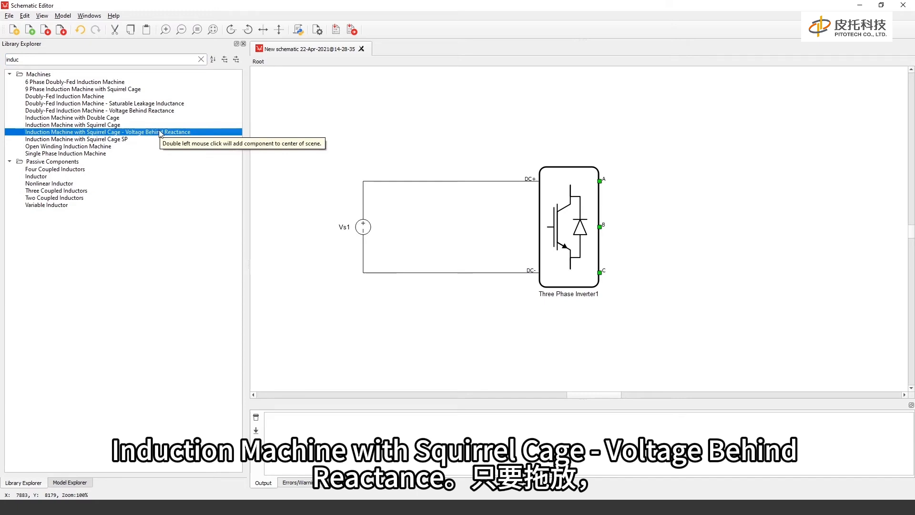
drag(160, 134, 758, 228)
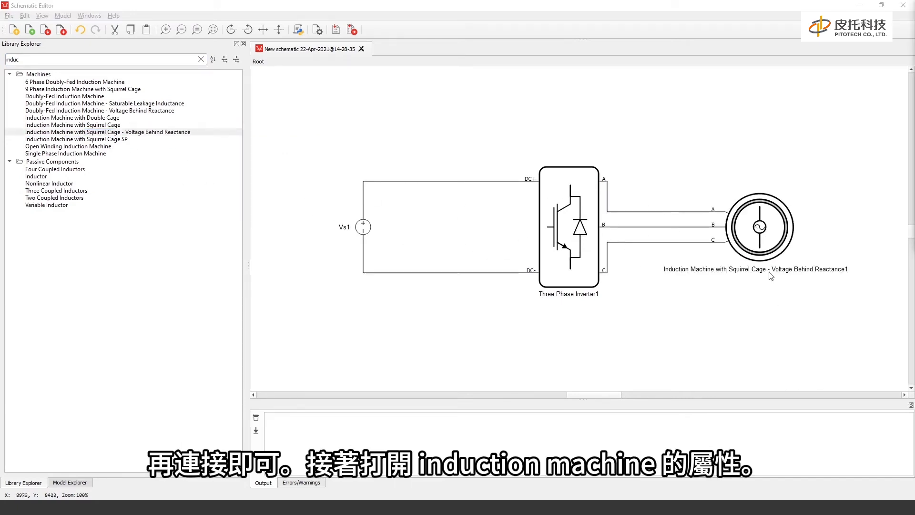
Set the induction machine's mechanical inertia Jm to 10e-3 kg.m2.
double_click(766, 231)
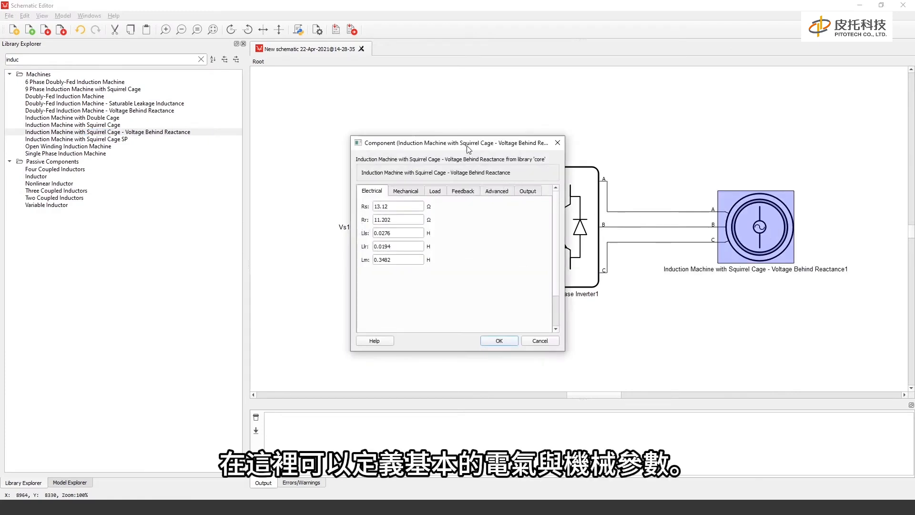
click(401, 193)
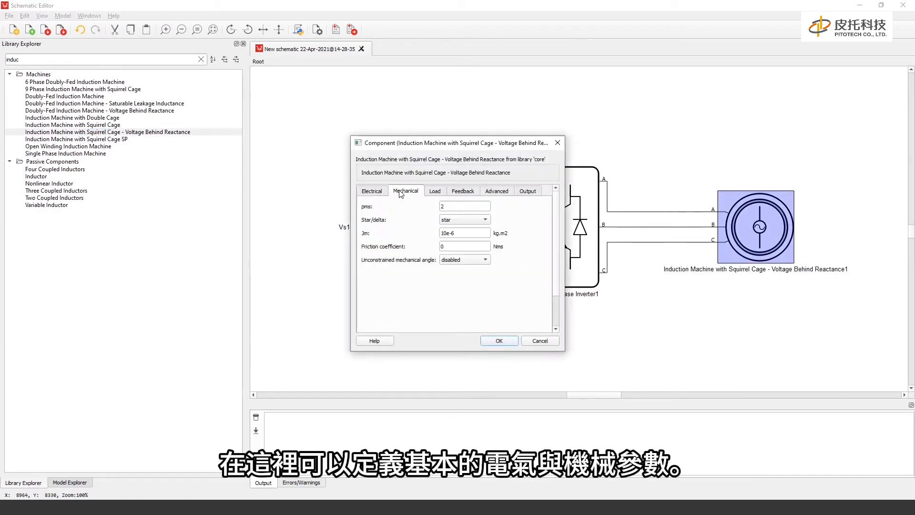
click(462, 234)
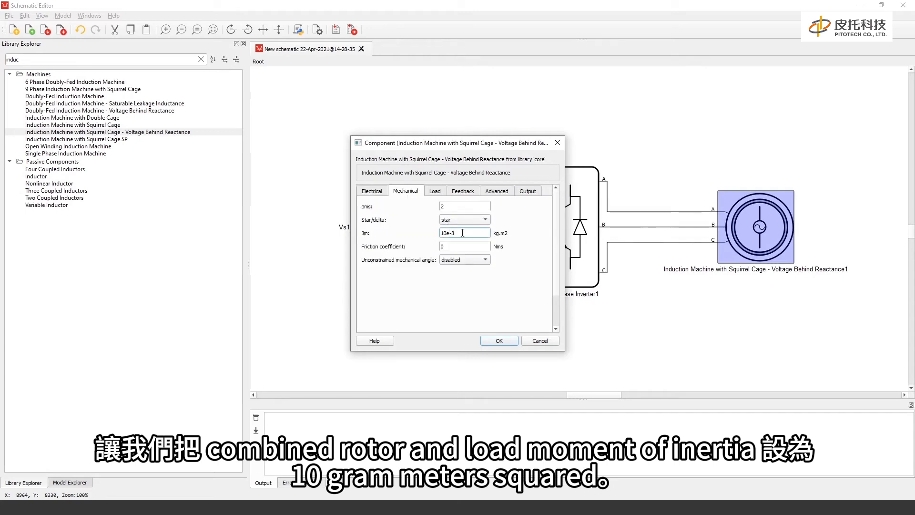
Set the induction machine's load source to Model and its load type to torque.
click(435, 192)
click(442, 208)
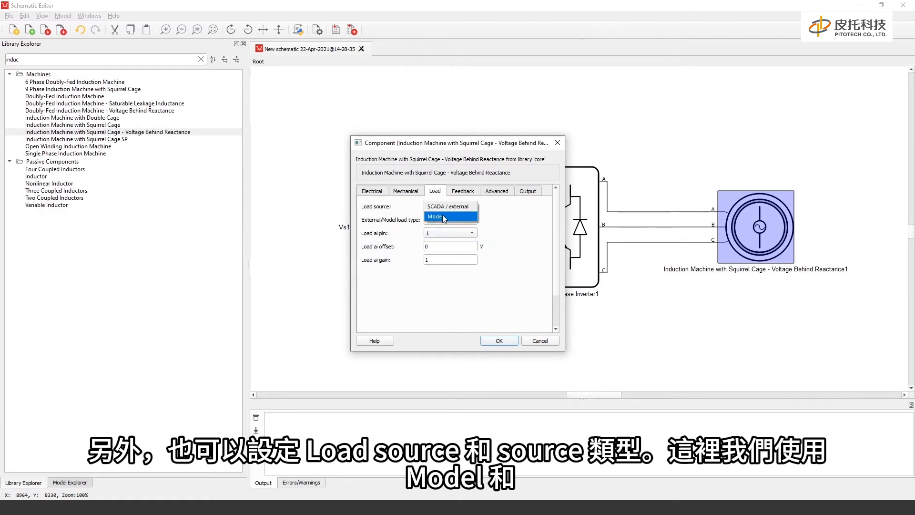
click(442, 216)
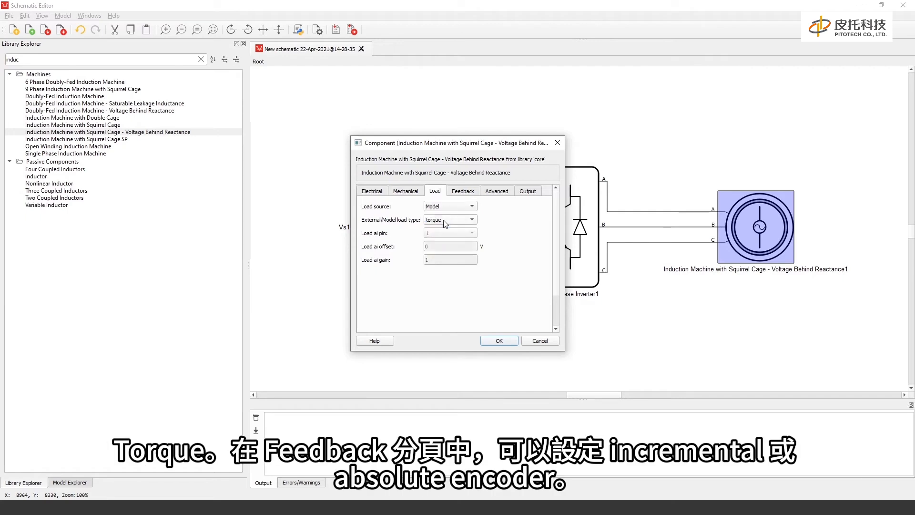
click(445, 223)
click(445, 223)
Review the machine's feedback and advanced settings, and enable its Mechanical speed output with a 100e-6 execution rate.
click(473, 192)
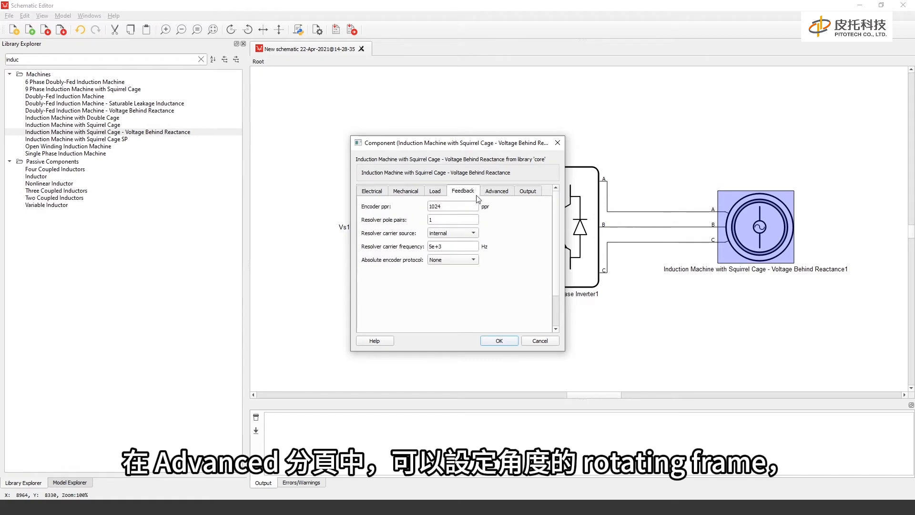
click(492, 193)
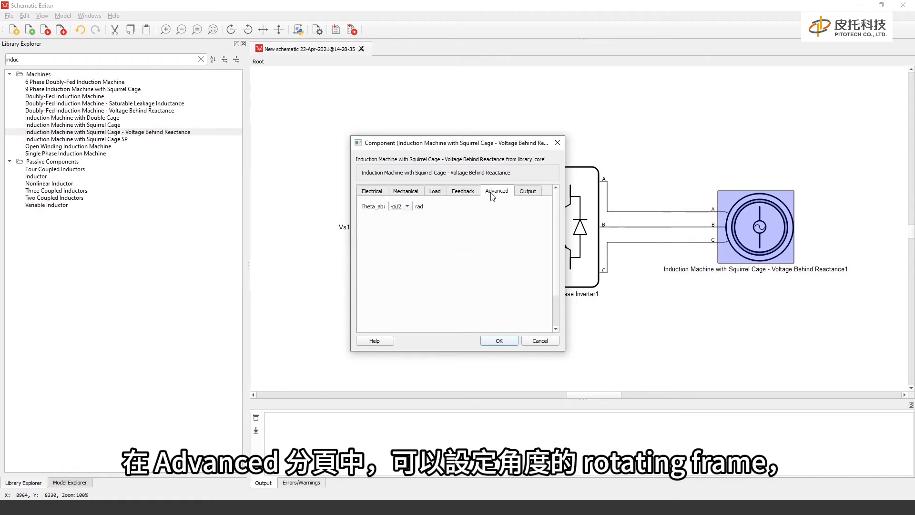
click(524, 196)
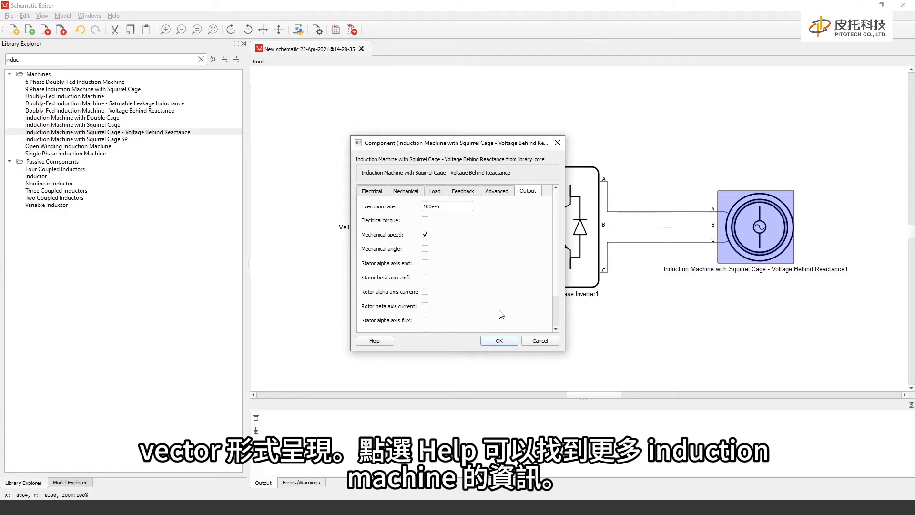
click(376, 341)
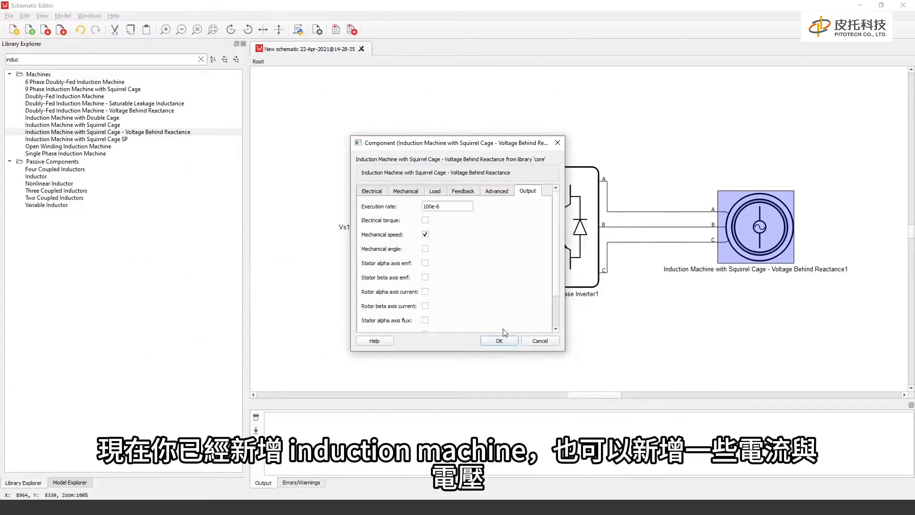
click(502, 342)
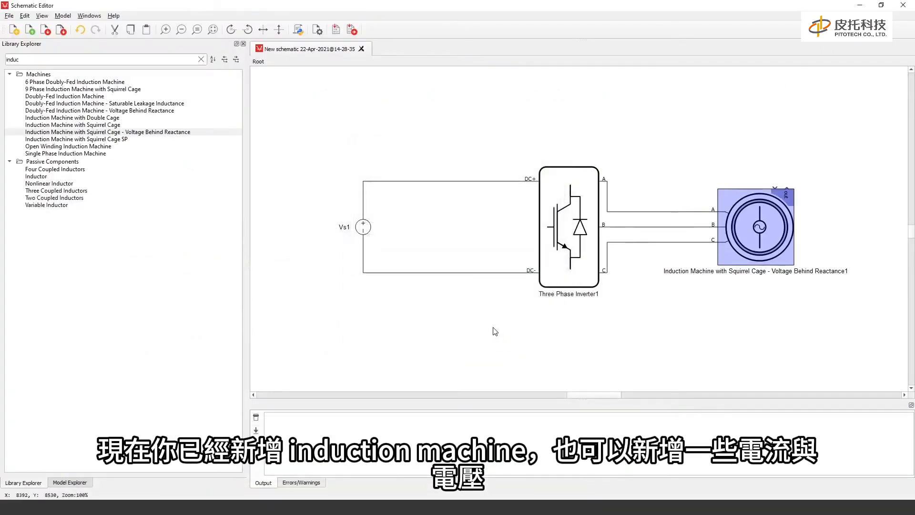
Add a Current Measurement on the DC+ line, a Current RMS on phase A and a Voltage Measurement between lines A and B.
click(202, 59)
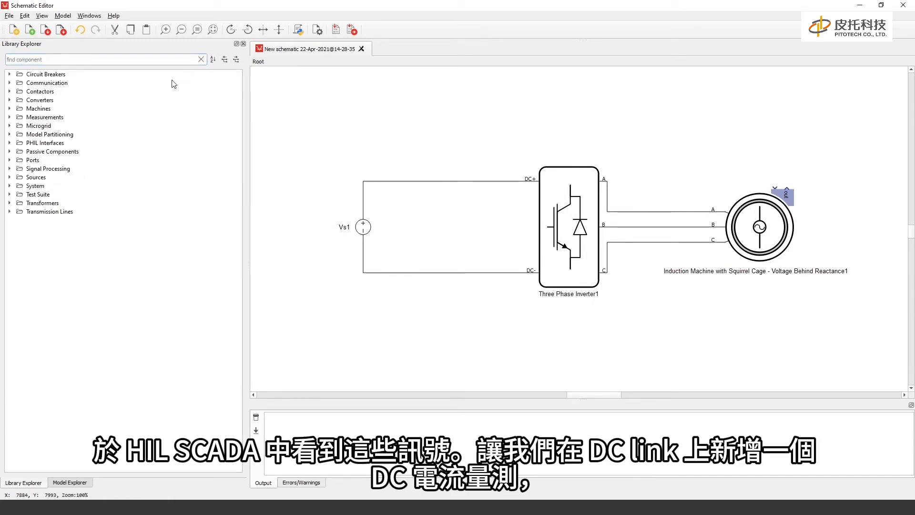
click(10, 116)
drag(45, 125, 436, 186)
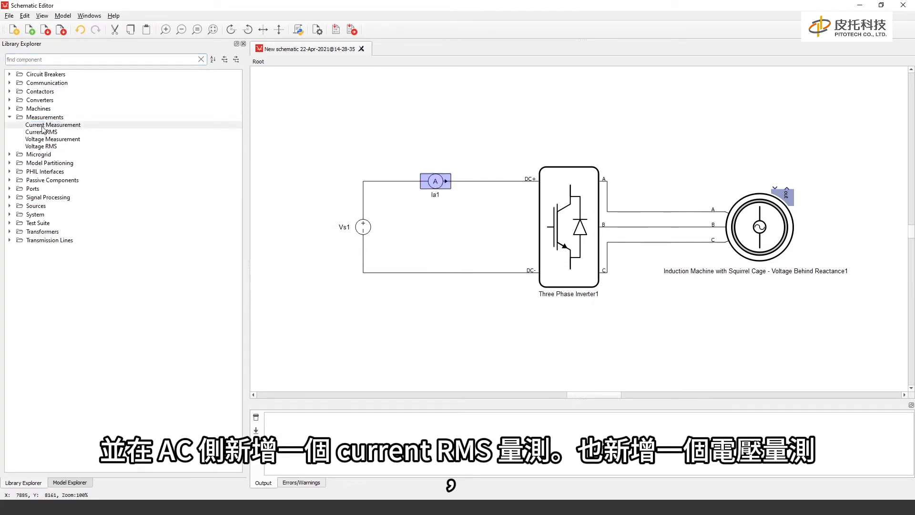
drag(44, 132, 680, 215)
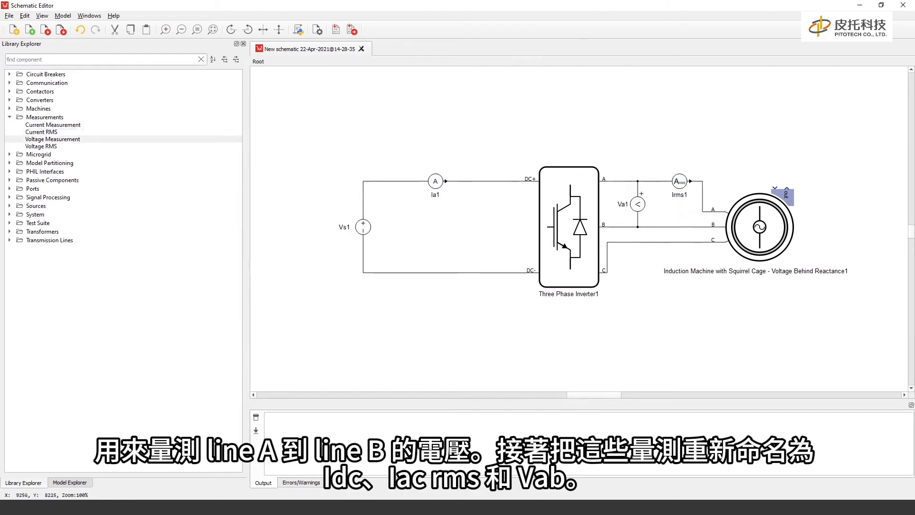
Rename the DC link current measurement to Idc and the phase A RMS current measurement to Iac_rms.
double_click(433, 199)
key(ctrl+a)
text(Idc)
key(Return)
double_click(683, 197)
text(I)
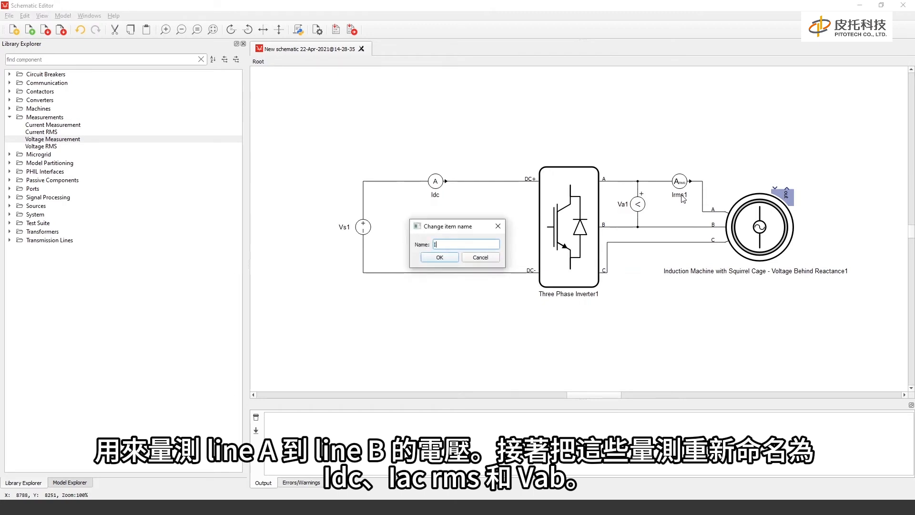
text(ac_rms)
key(Return)
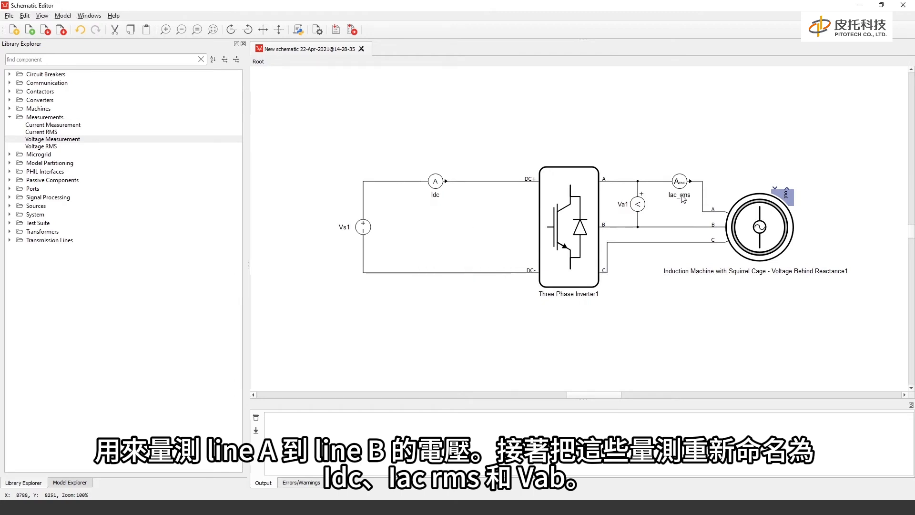
Rename the line A to B voltage measurement to Vab and reroute the phase C wire straight out from the inverter's C terminal.
double_click(628, 209)
key(BackSpace)
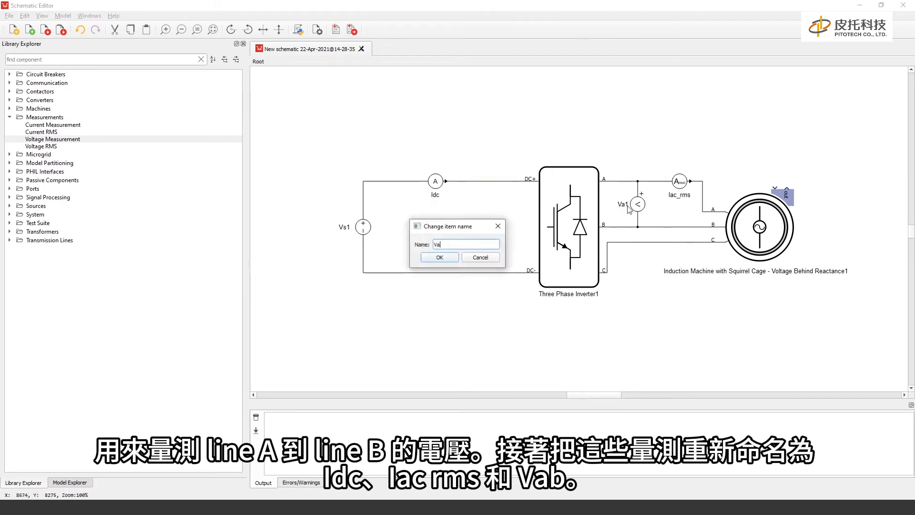
key(Return)
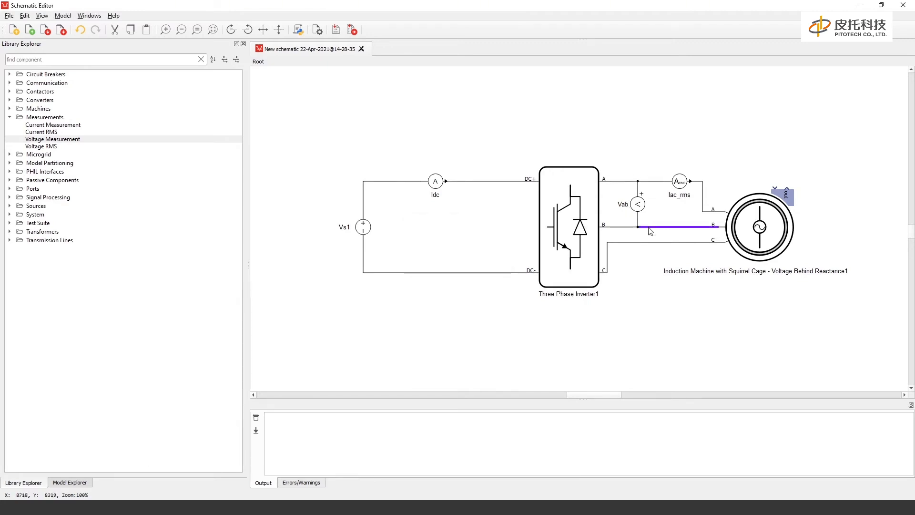
drag(643, 242, 643, 272)
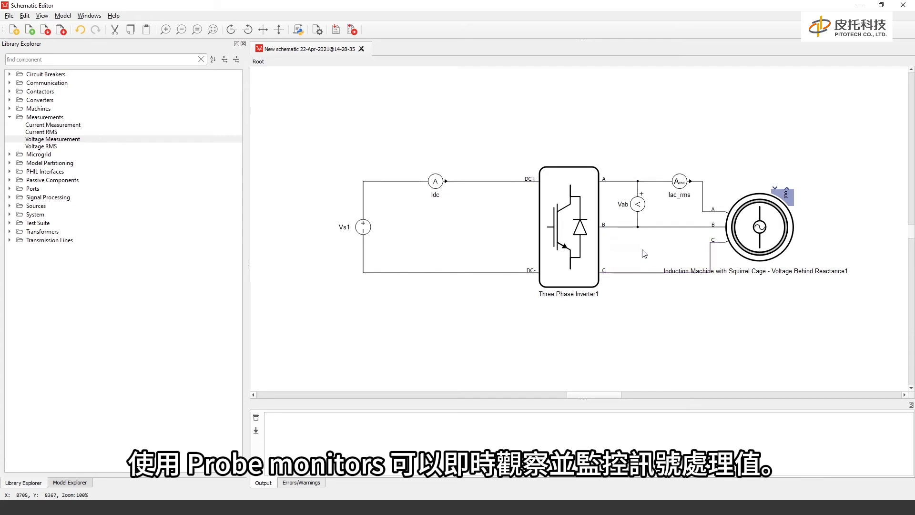
Add a Probe from the Signal Processing sinks above the induction machine.
click(10, 116)
click(9, 117)
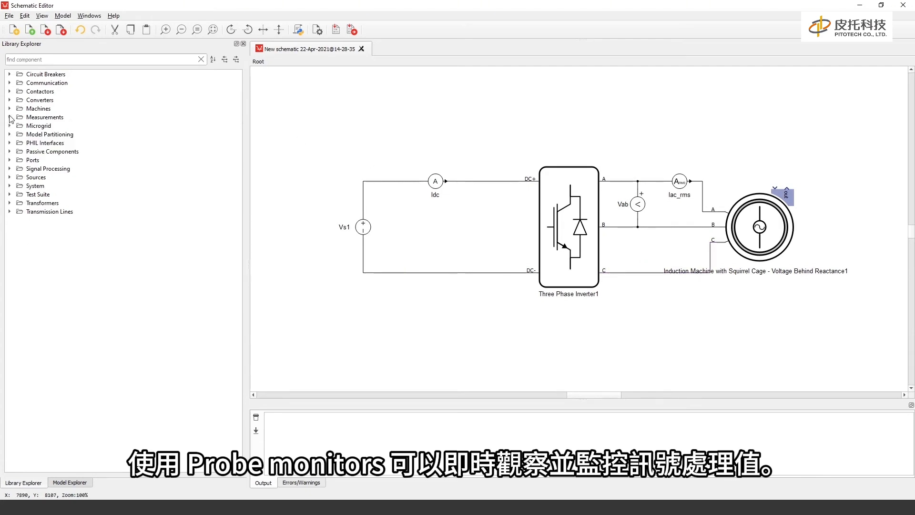
click(10, 169)
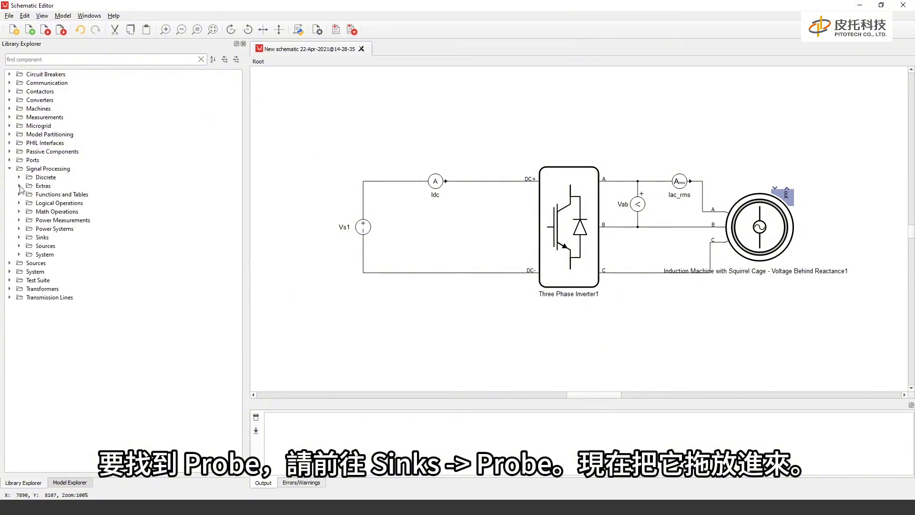
click(19, 236)
drag(43, 252, 724, 122)
click(730, 144)
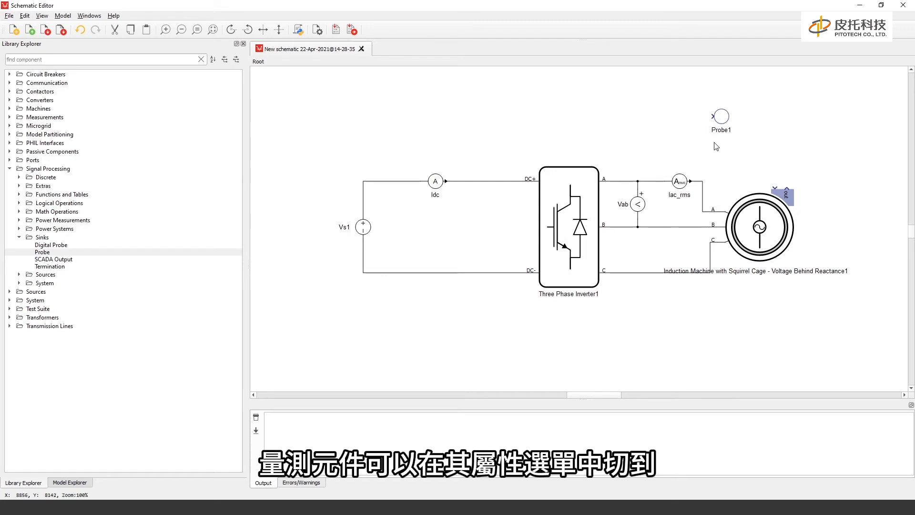
Set the signal output of the Iac_rms measurement to True with an execution rate of 100e-6.
double_click(681, 182)
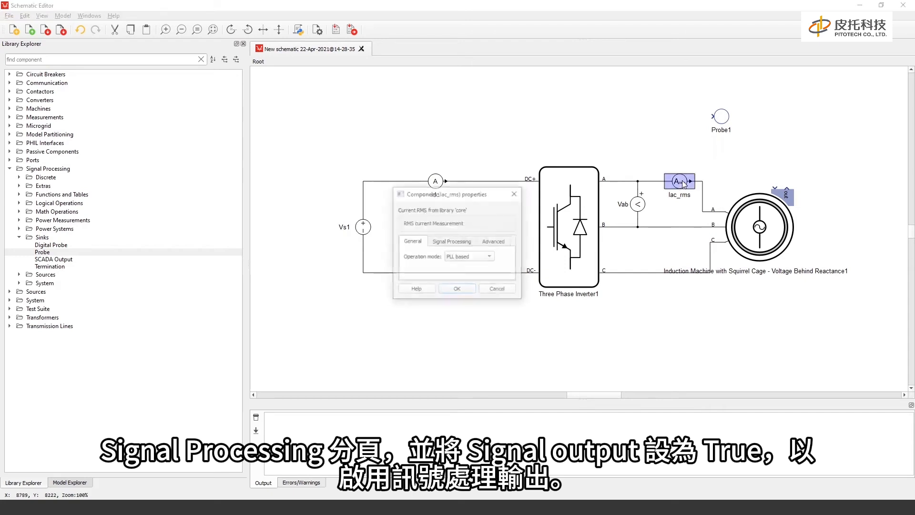
click(465, 242)
click(466, 257)
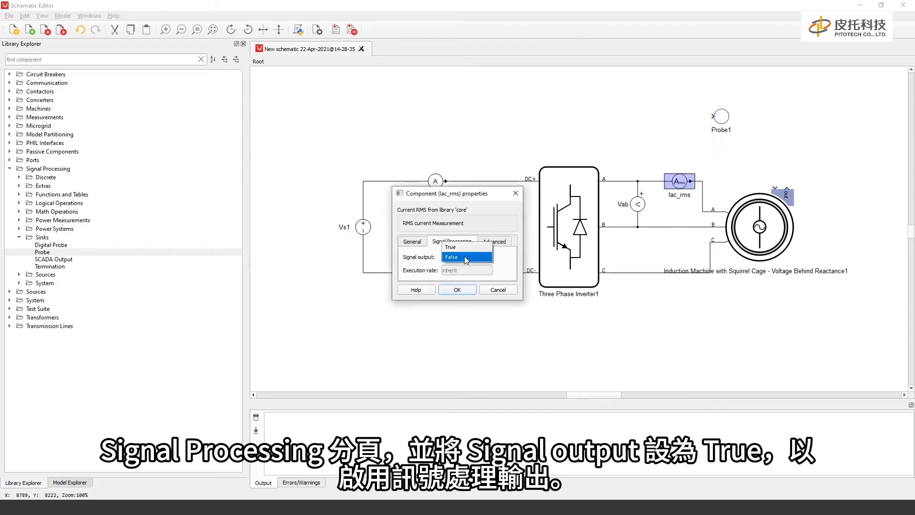
click(466, 255)
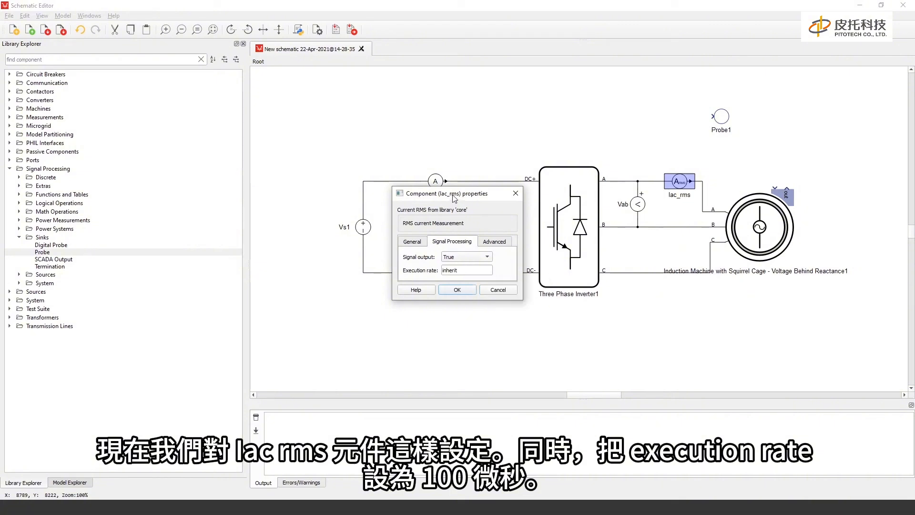
drag(454, 195, 427, 130)
double_click(431, 204)
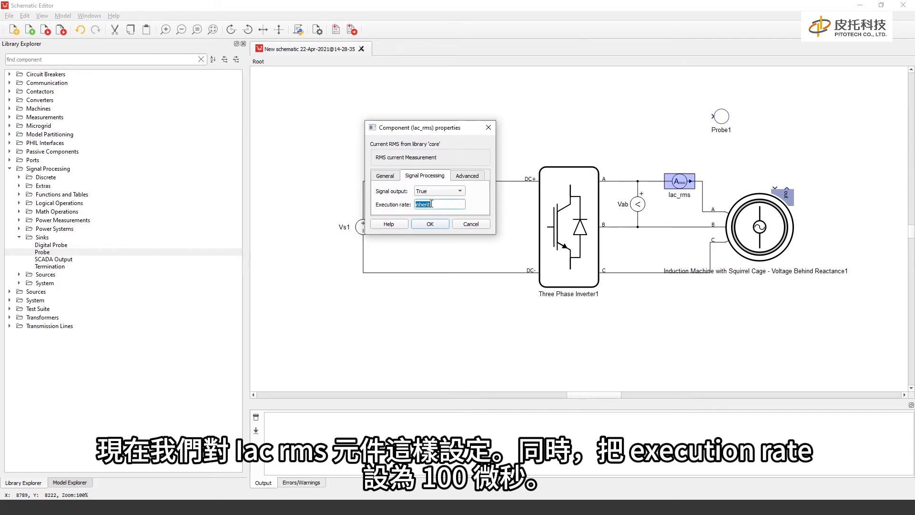
text(100e-)
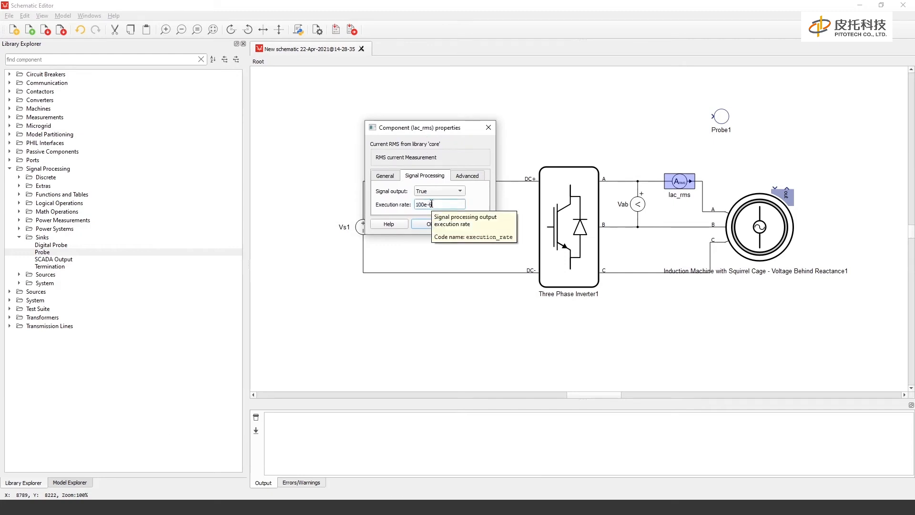
text(6)
click(430, 224)
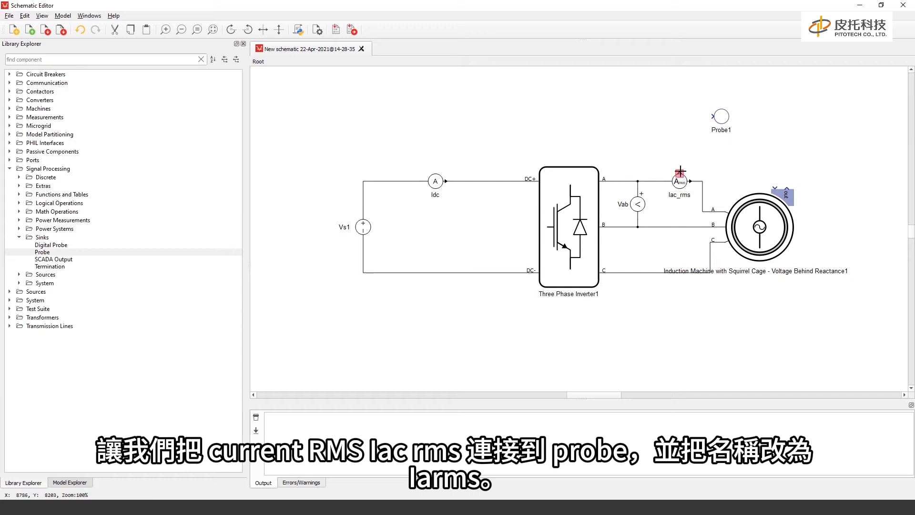
Connect the signal output of the Iac_rms measurement to the probe and rename that probe Iarms.
mouse_move(679, 173)
mouse_down()
mouse_move(681, 143)
mouse_move(713, 117)
mouse_up()
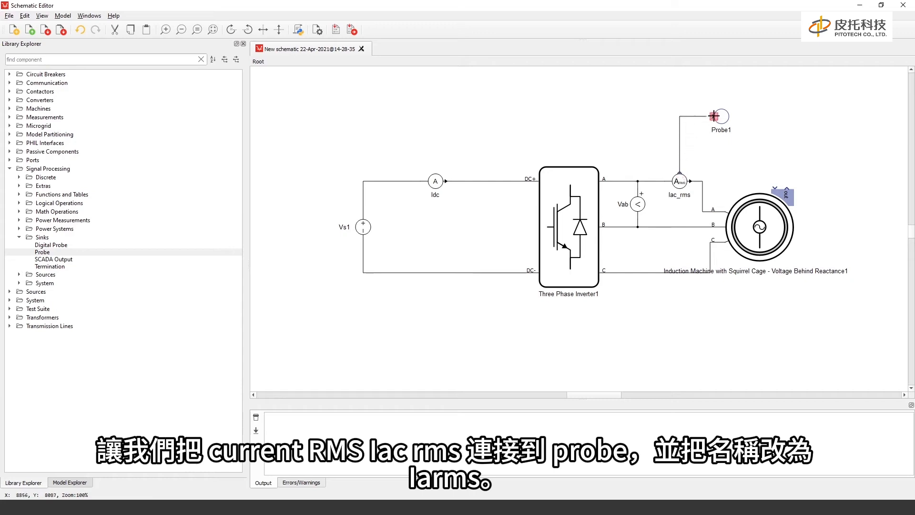
double_click(725, 136)
text(Iarms)
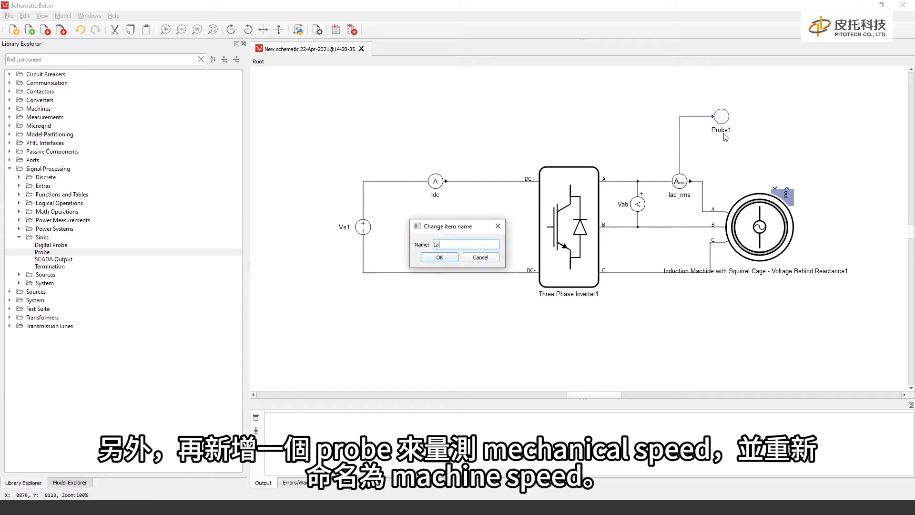
key(Return)
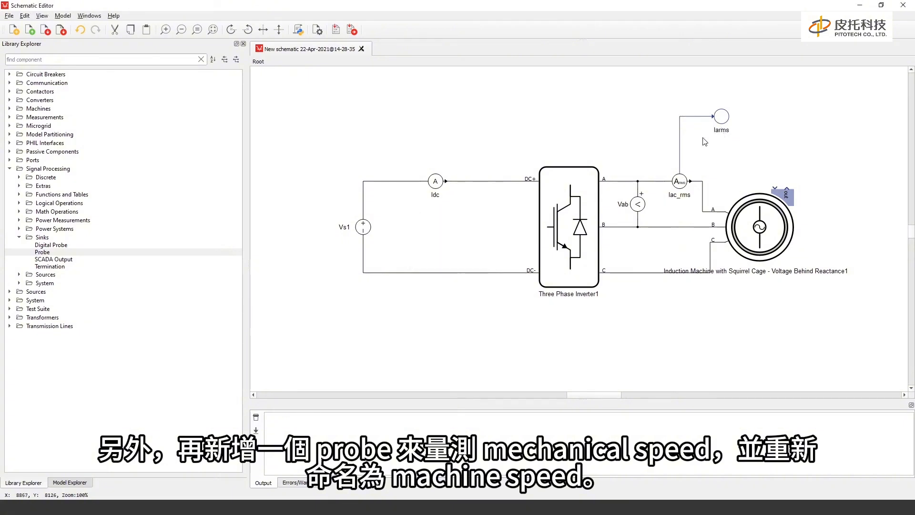
Add a second Probe above the induction machine, name it machine speed and connect it to the machine's out port.
click(43, 253)
drag(43, 252, 858, 156)
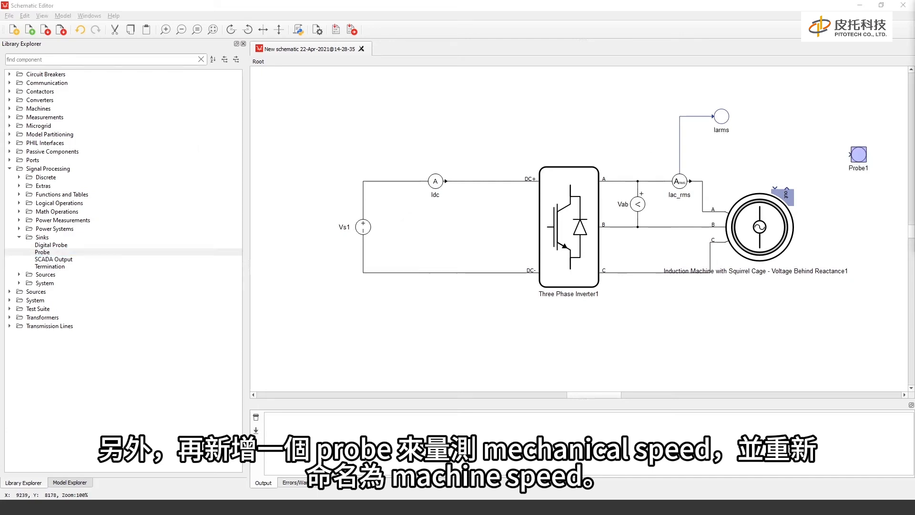
double_click(861, 169)
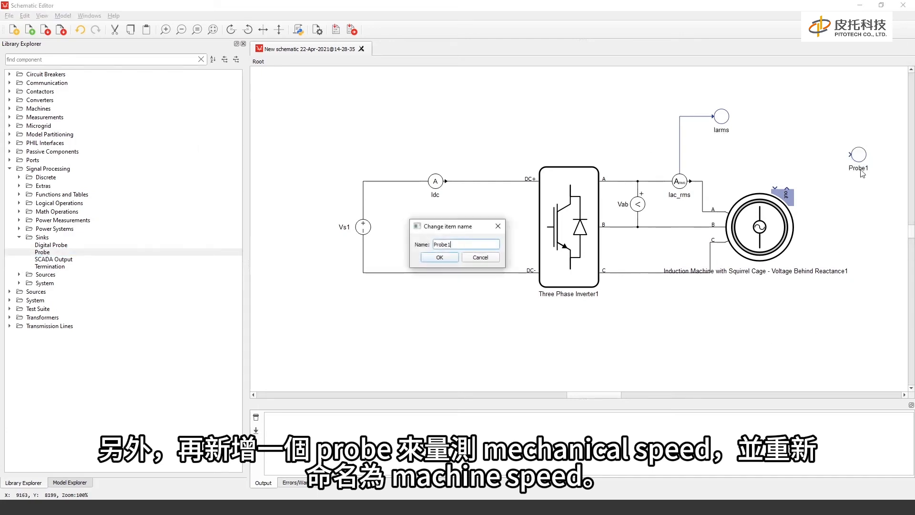
text(machi)
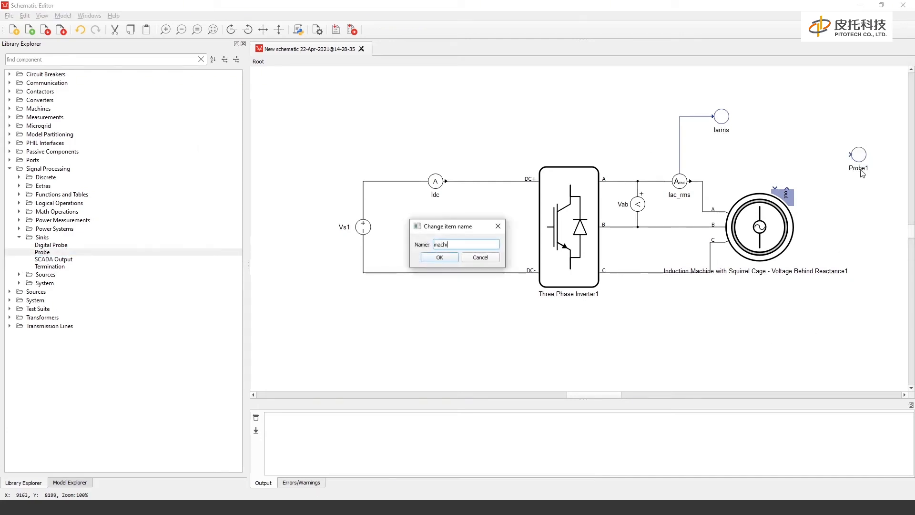
text(ne speed)
key(Return)
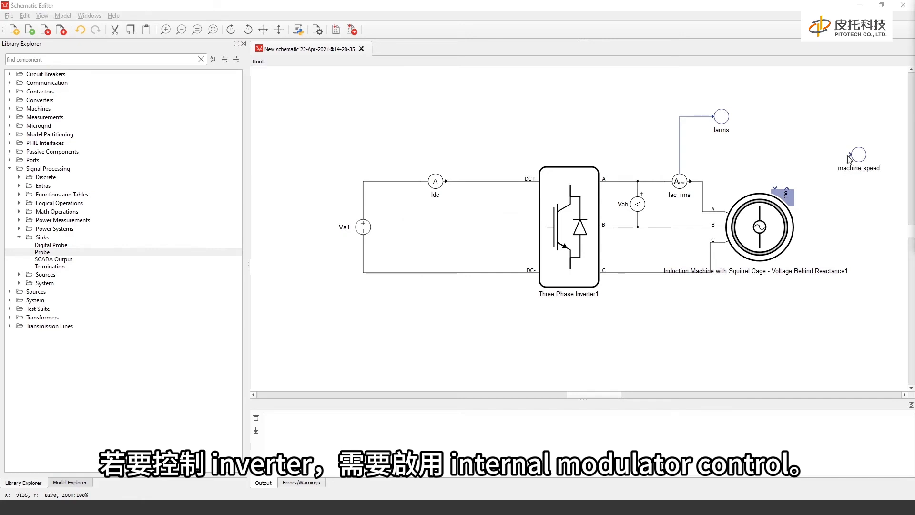
drag(851, 155, 787, 190)
Configure the three-phase inverter with Internal modulator control, a 30000 Hz carrier frequency and a dead time period of 0.55e-6 s.
double_click(573, 201)
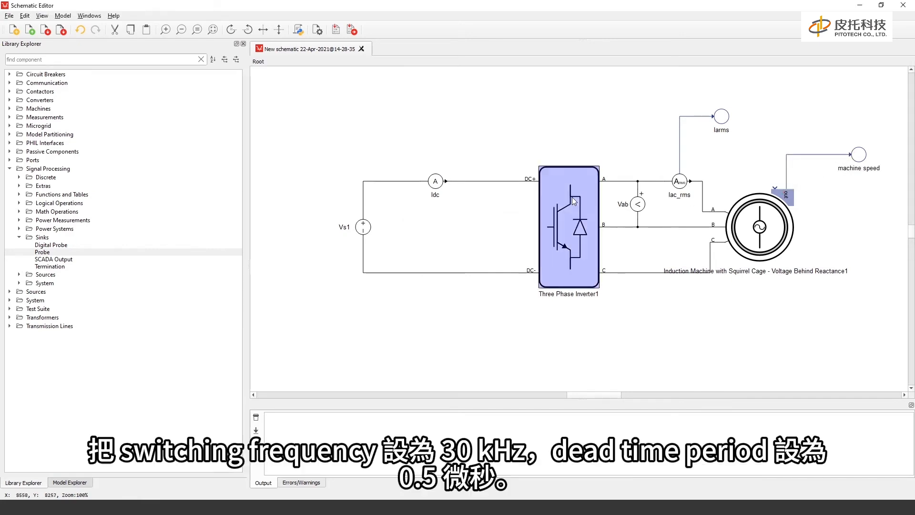
click(439, 222)
click(438, 242)
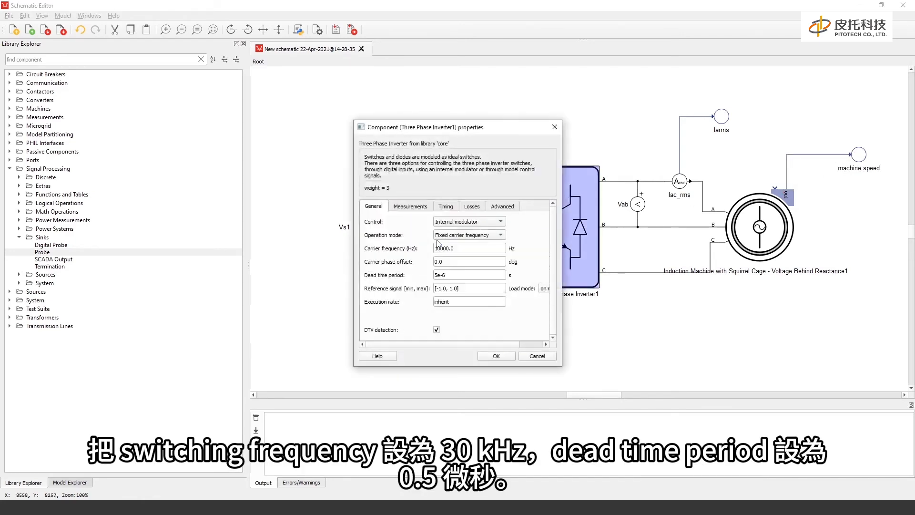
click(439, 248)
click(435, 276)
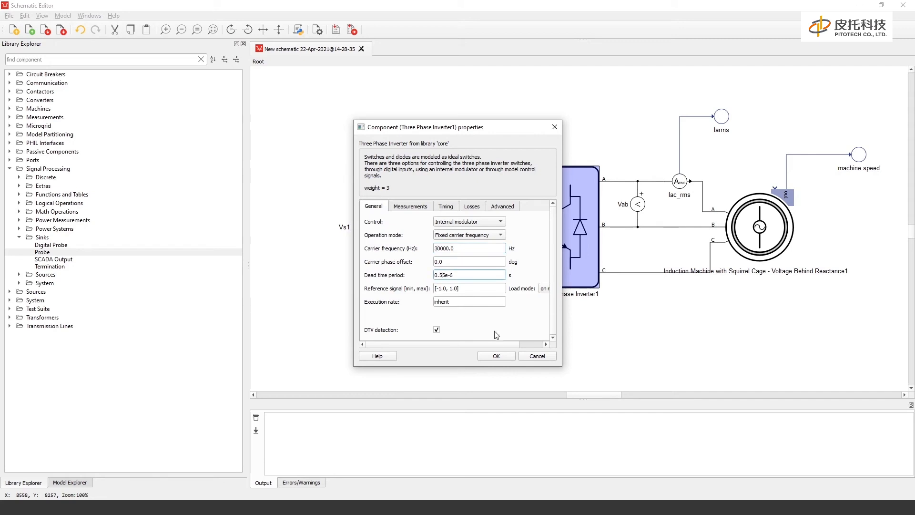
click(496, 357)
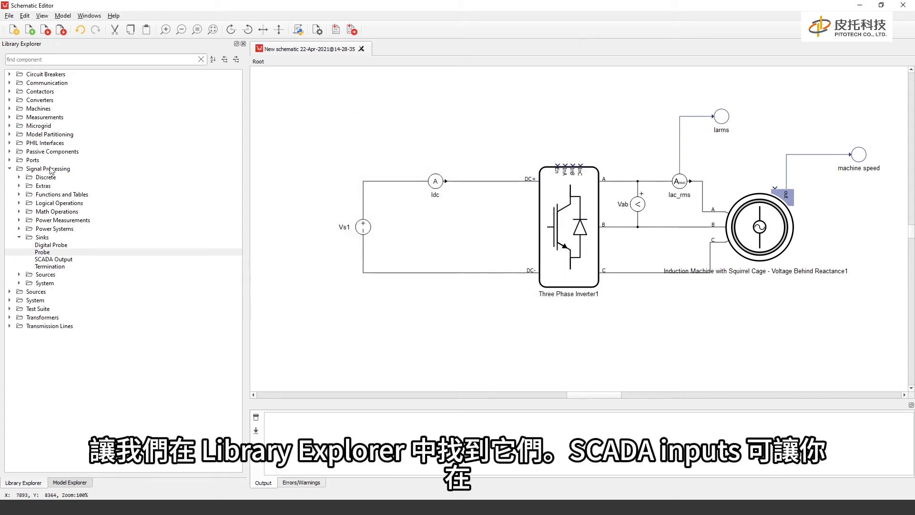
Search the component library for scada and place a SCADA Input above the DC+ line, beside the three-phase inverter.
click(95, 60)
text(scal)
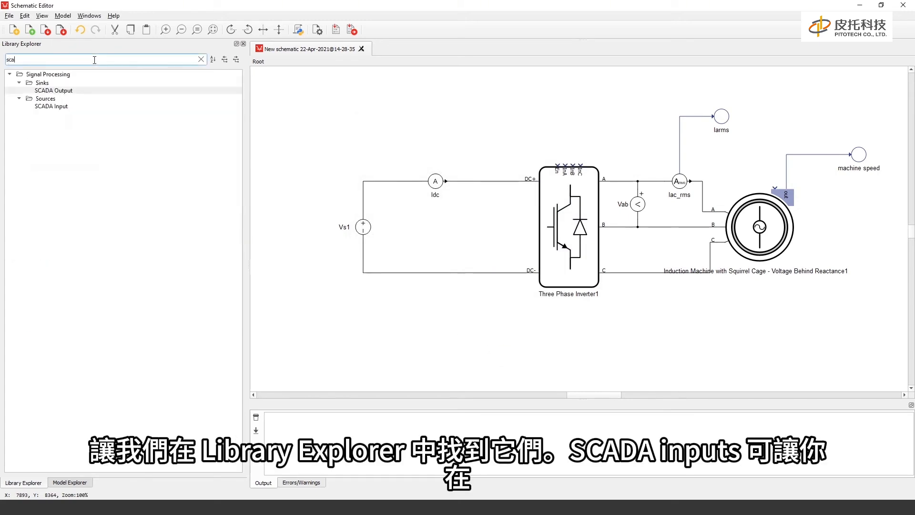
click(66, 108)
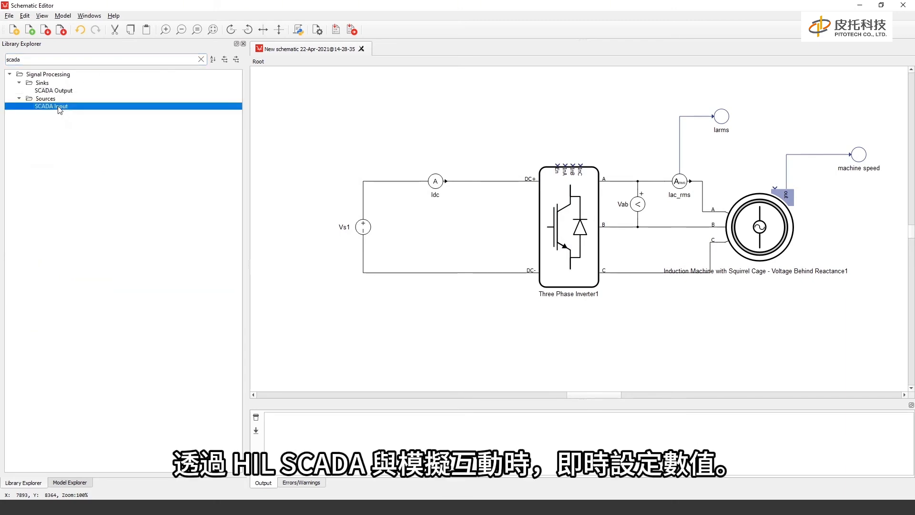
drag(63, 110, 498, 134)
Rename the new SCADA Input to Inverter enable and connect it to the inverter's En input.
double_click(498, 143)
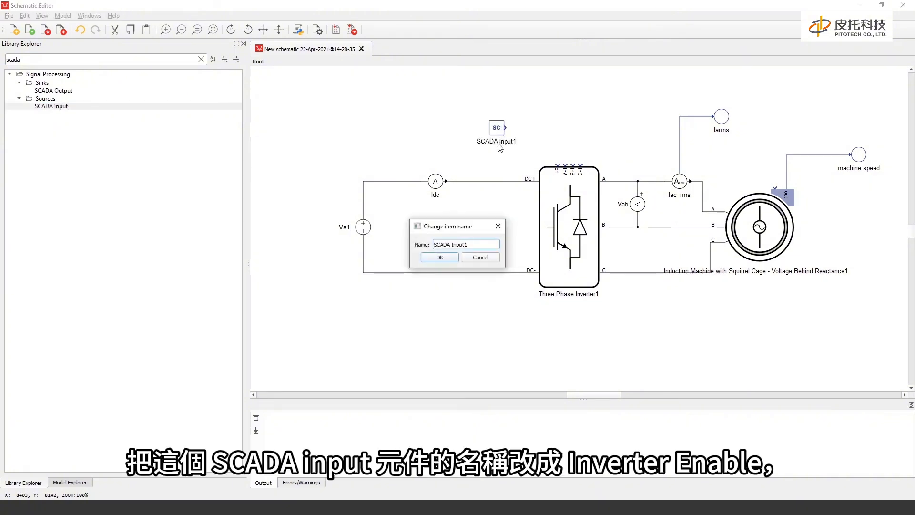
text(Invert)
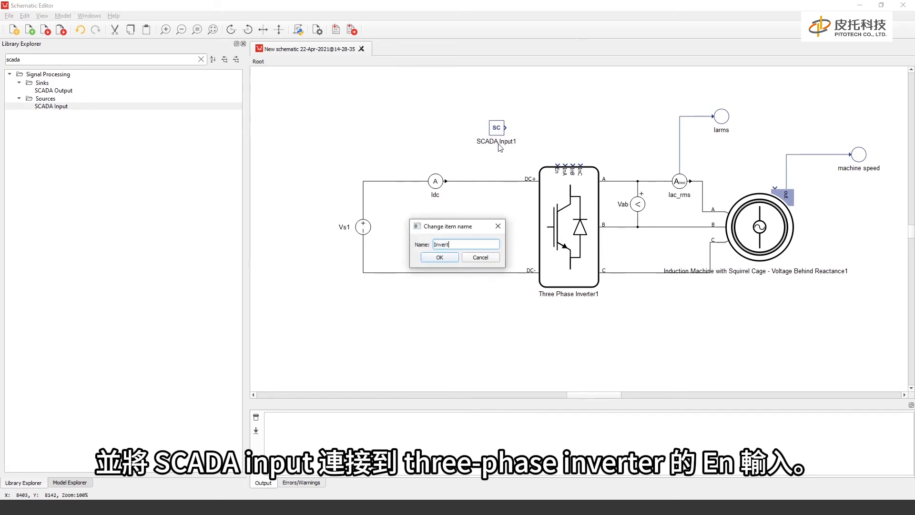
text(er enable)
key(Return)
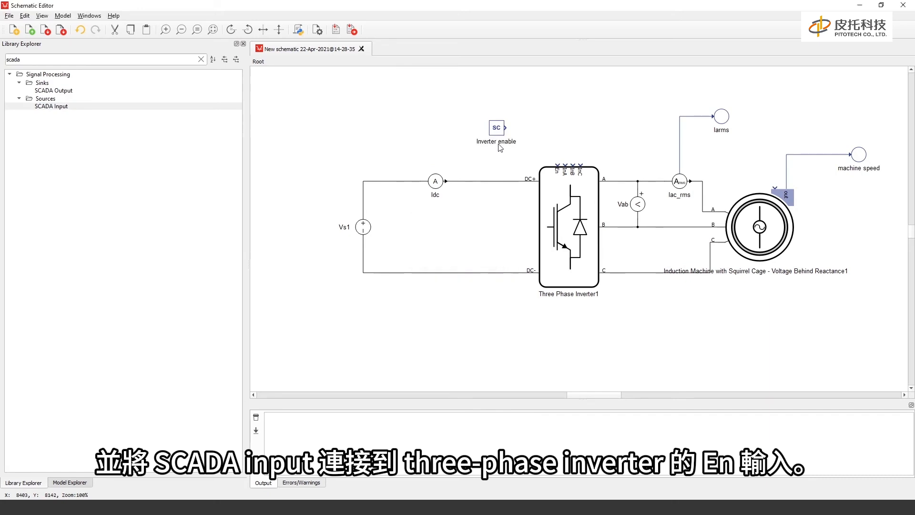
mouse_move(506, 127)
mouse_down()
mouse_move(553, 153)
mouse_move(558, 170)
mouse_up()
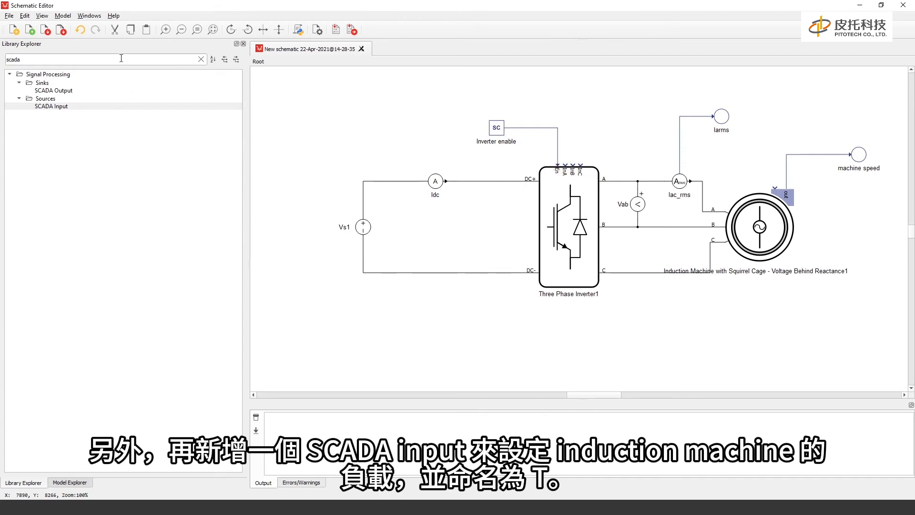
Add another SCADA Input above the induction machine, name it T and connect it to the machine's signal input.
drag(51, 106, 750, 162)
double_click(751, 172)
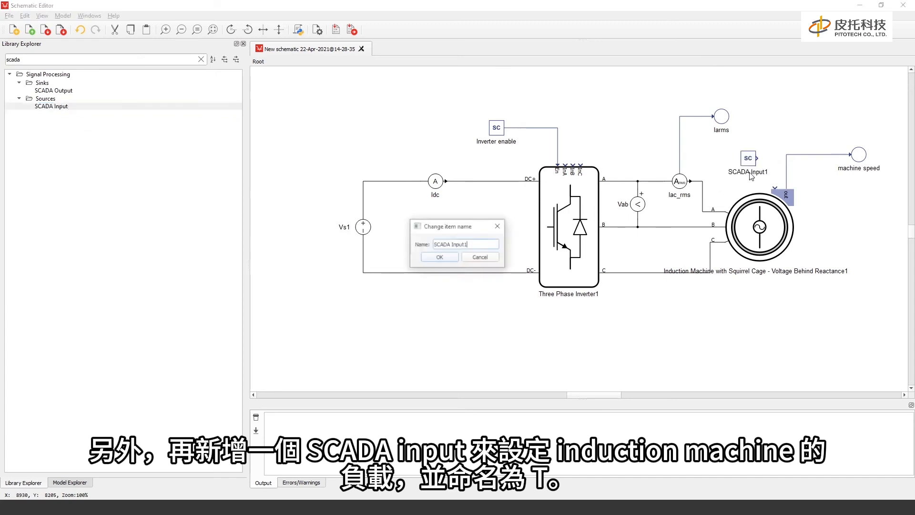
key(ctrl+a)
text(R)
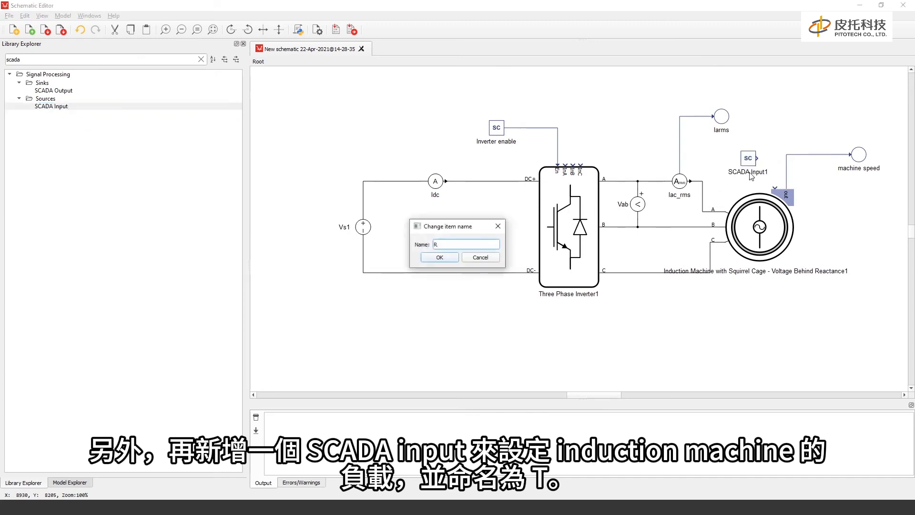
key(Return)
drag(757, 157, 775, 189)
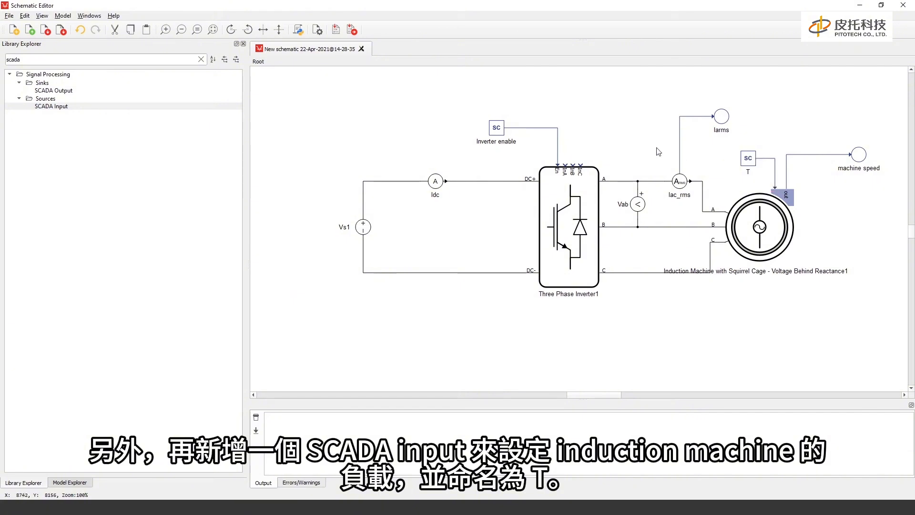
Add an alpha beta to abc block above the inverter and wire its a, b and c outputs to InA, InB and InC.
double_click(81, 56)
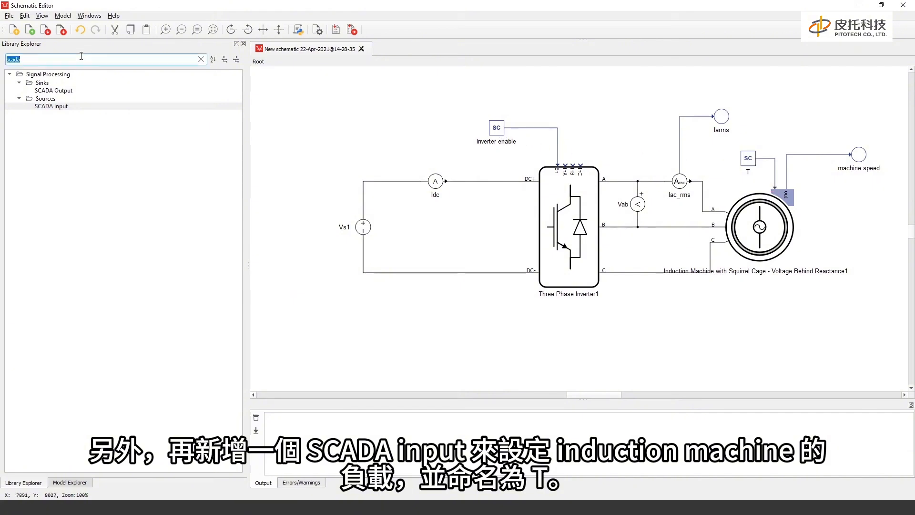
text(alpha)
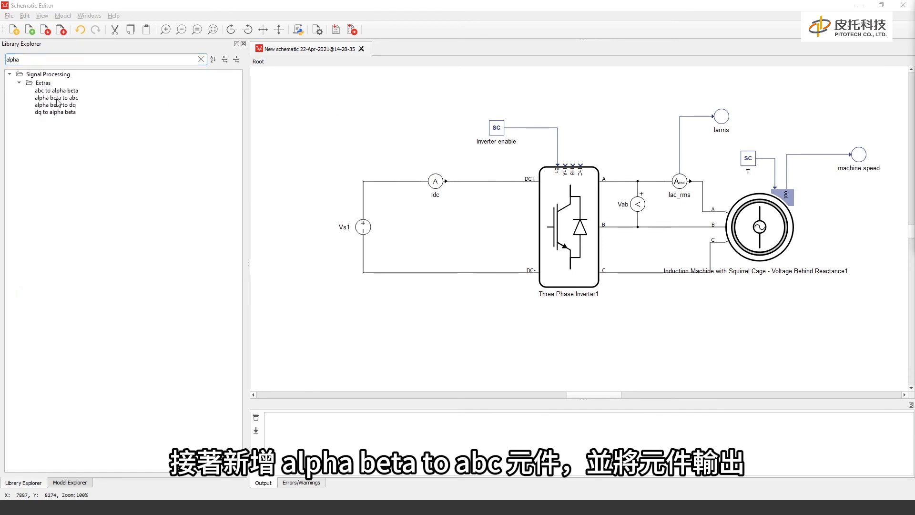
mouse_move(56, 97)
mouse_down()
mouse_move(316, 138)
mouse_move(562, 109)
mouse_move(529, 89)
mouse_move(575, 138)
mouse_move(565, 197)
mouse_up()
drag(550, 117, 573, 198)
drag(540, 126, 581, 198)
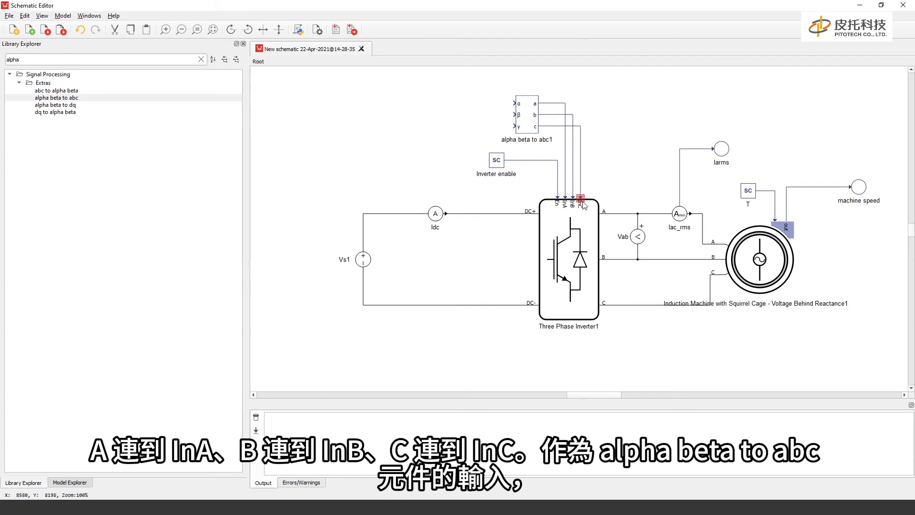
Place two Sinusoidal Source components from the Signal Processing sources beside the inputs of the alpha beta to abc block.
click(200, 59)
text(sinuso)
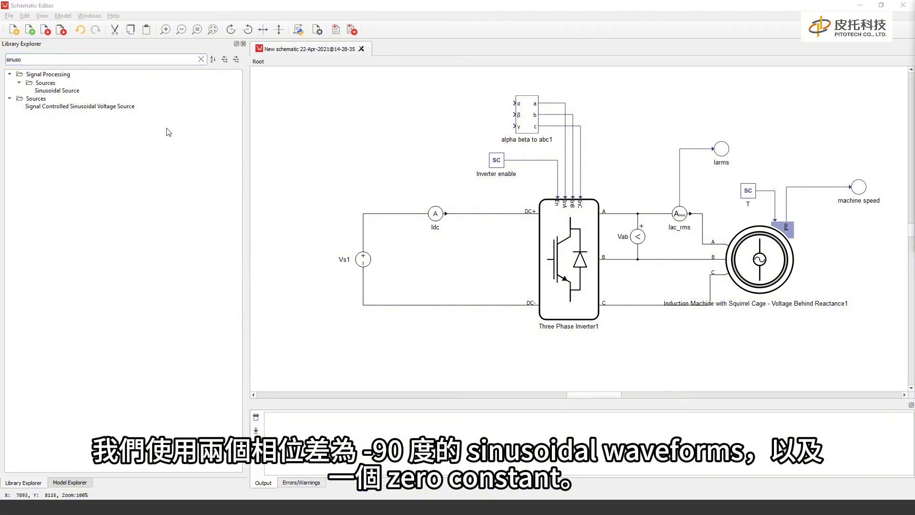
drag(57, 91, 444, 103)
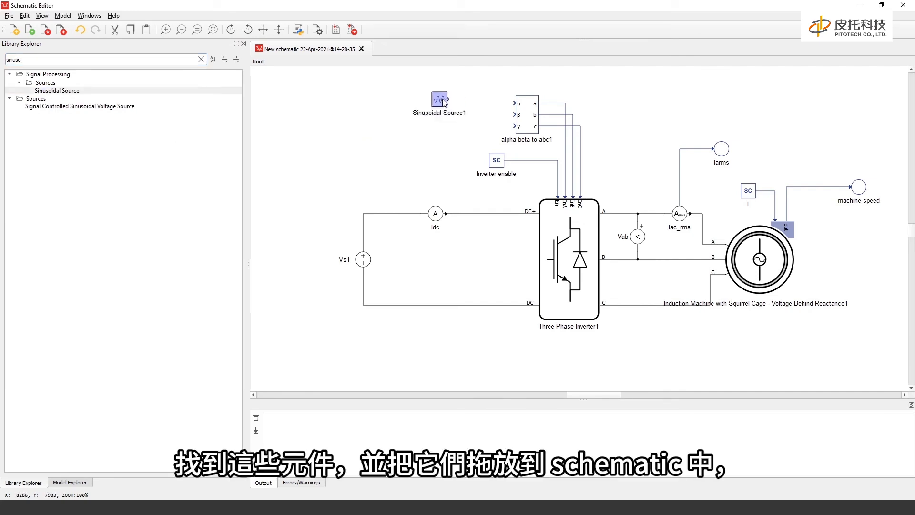
drag(71, 91, 464, 120)
Set the phase of the second sinusoidal source to -90 degrees.
double_click(463, 117)
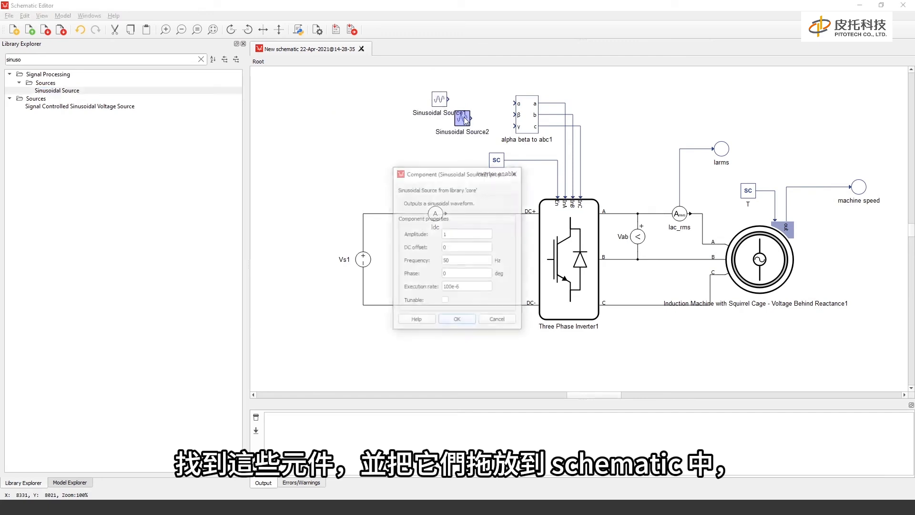
click(448, 278)
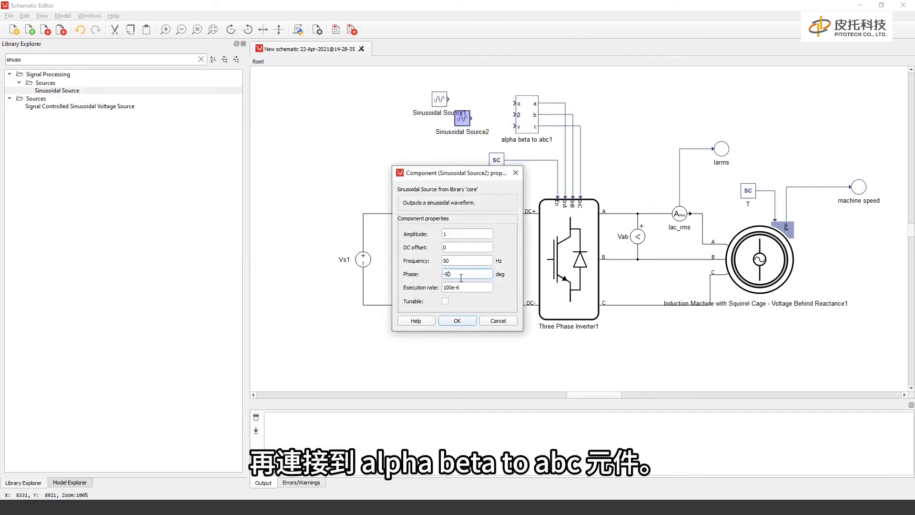
click(461, 319)
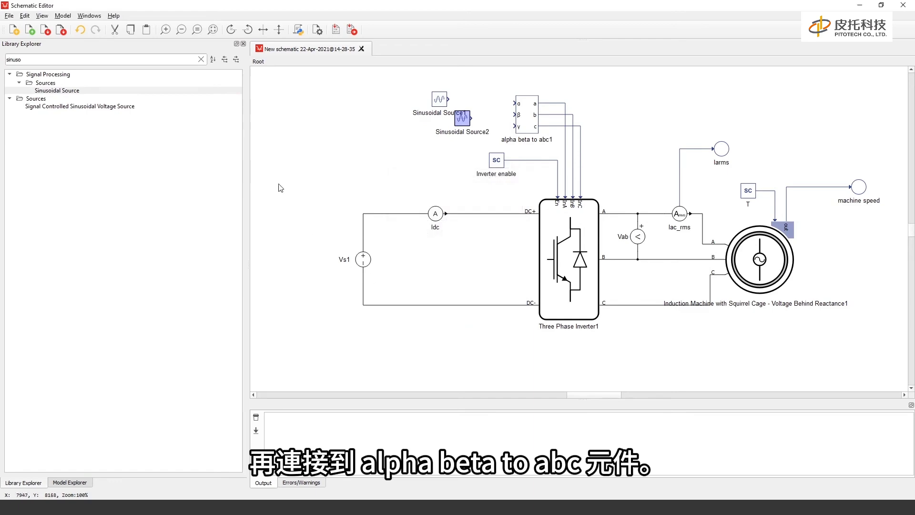
Add a Constant below the sinusoidal sources and space all three components farther from the alpha beta to abc block.
click(192, 59)
key(ctrl+a)
text(const)
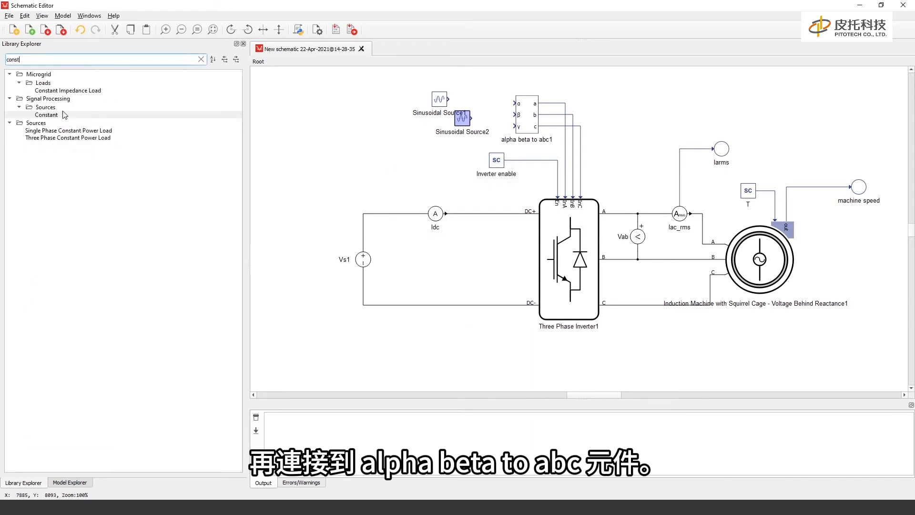
drag(65, 115, 459, 154)
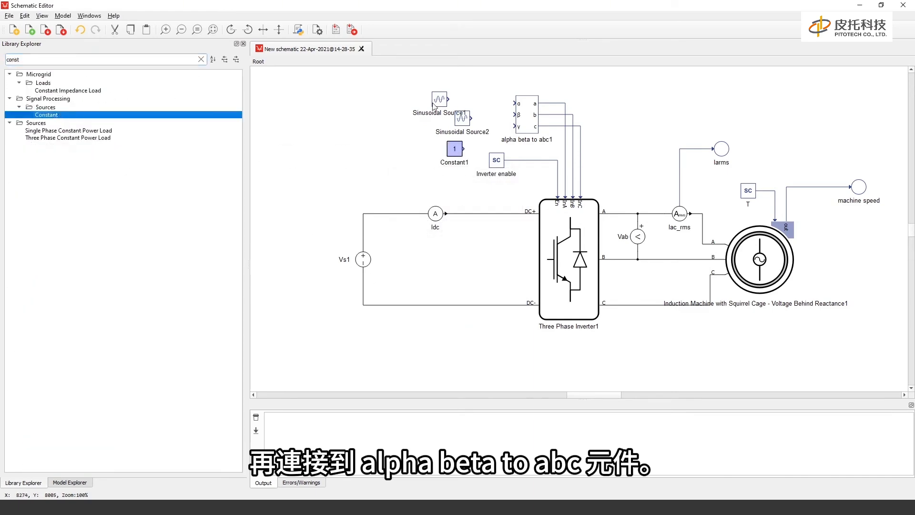
drag(426, 84, 469, 162)
drag(462, 118, 435, 129)
Set the constant's value to 0 and wire the two sinusoidal sources and the constant to the α, β and γ inputs.
double_click(435, 130)
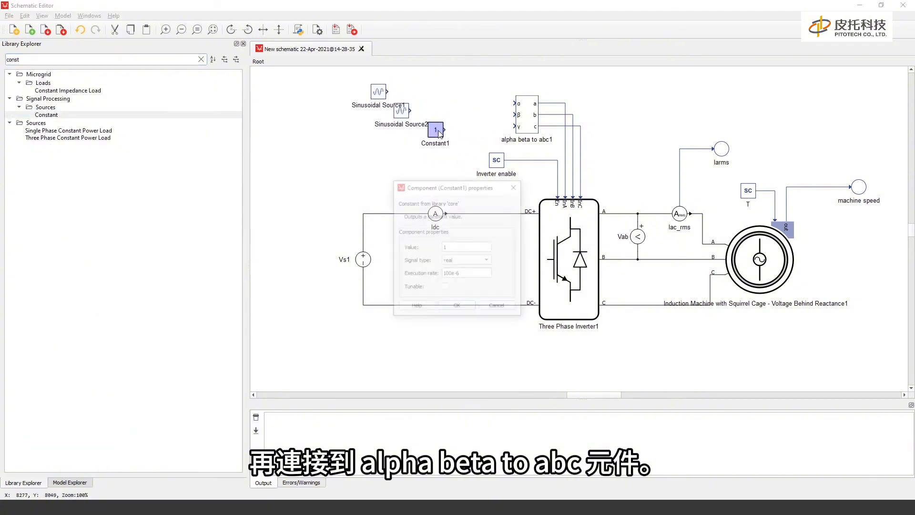
double_click(458, 248)
text(0)
key(Return)
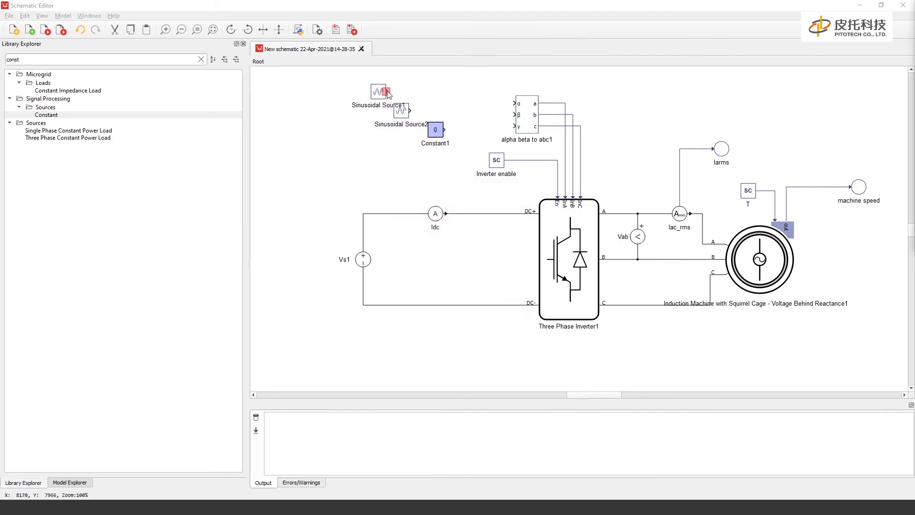
drag(387, 91, 509, 128)
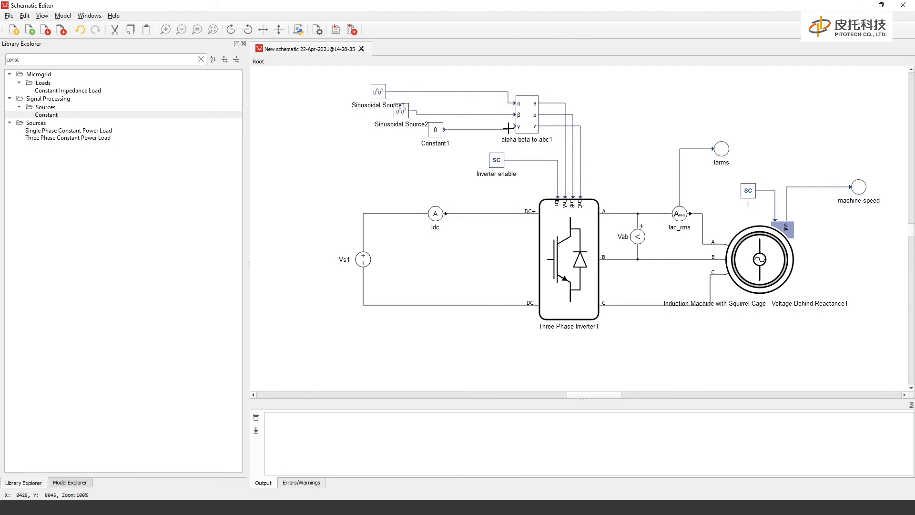
Rename the sinusoidal source connected to the α input to alpha.
double_click(385, 107)
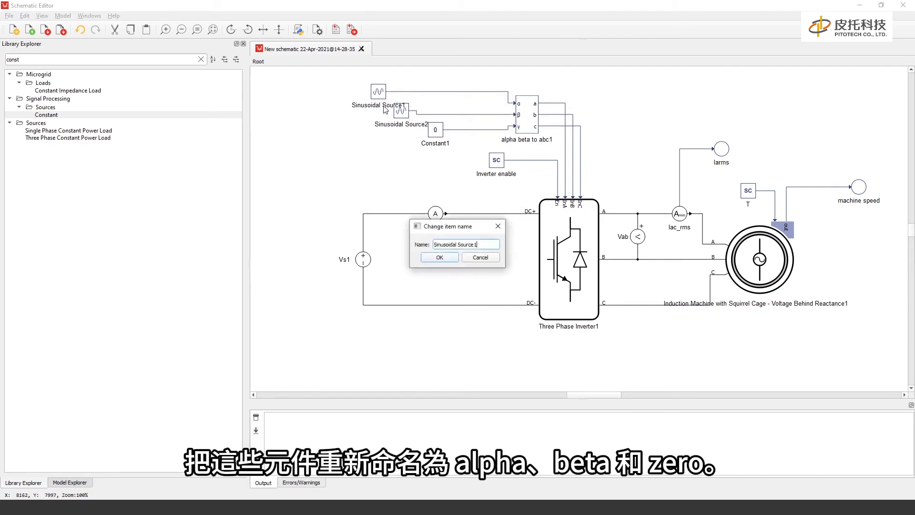
key(ctrl+a)
text(a)
key(Return)
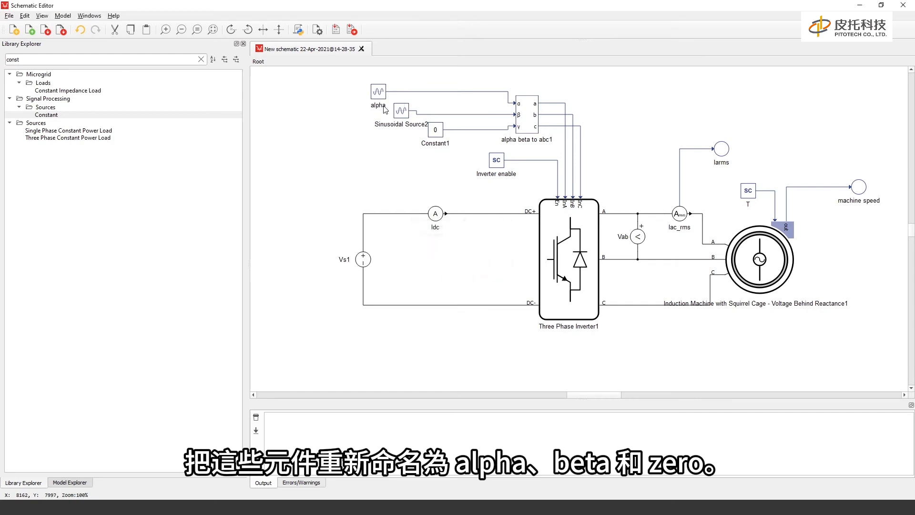
Rename the sinusoidal source connected to the β input to beta.
double_click(397, 125)
key(ctrl+a)
text(b)
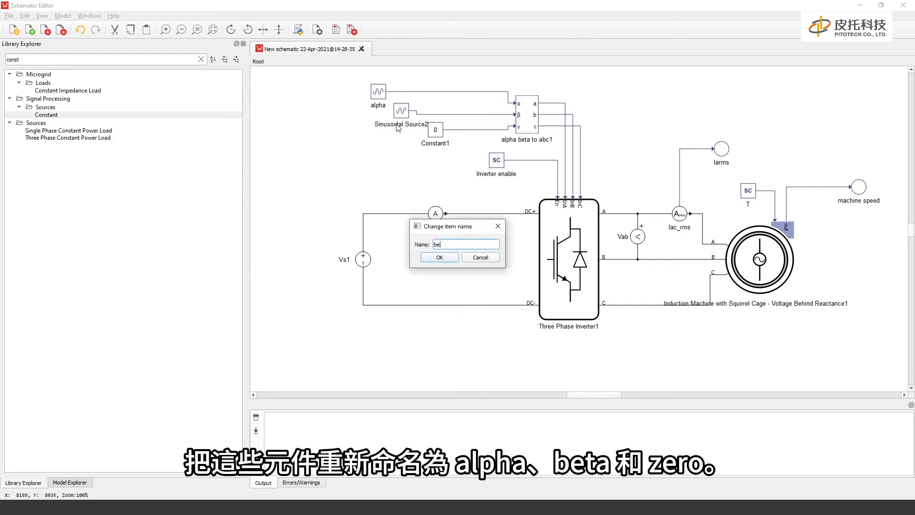
text(eta)
key(Return)
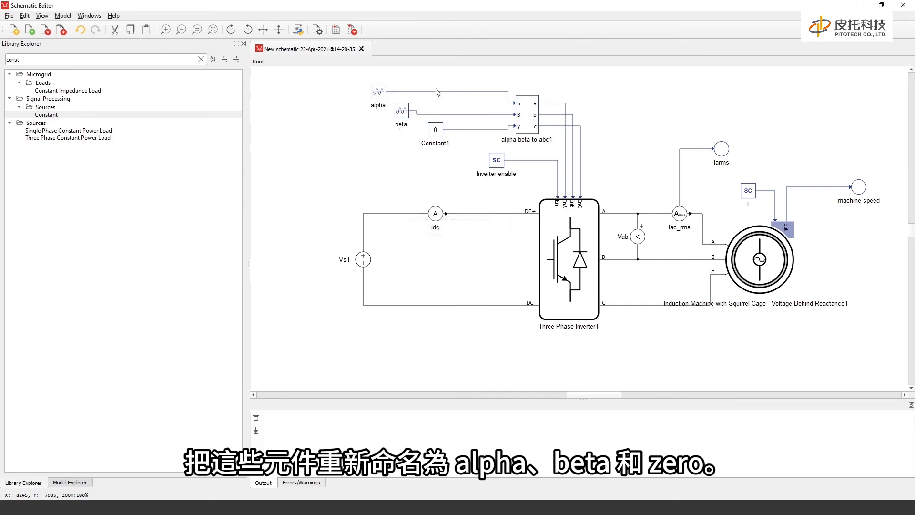
Rename the constant connected to the γ input to zero and clear the component library search.
double_click(439, 147)
key(ctrl+a)
text(ze)
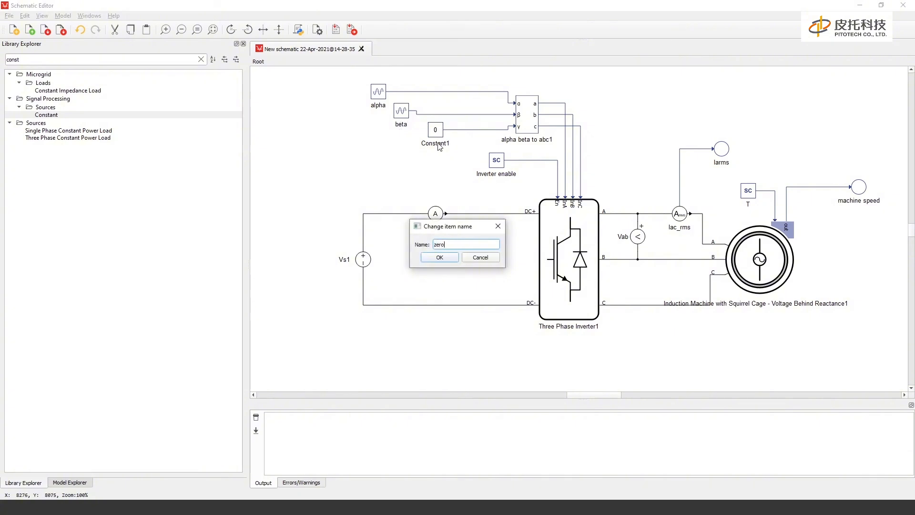
text(ro)
key(Return)
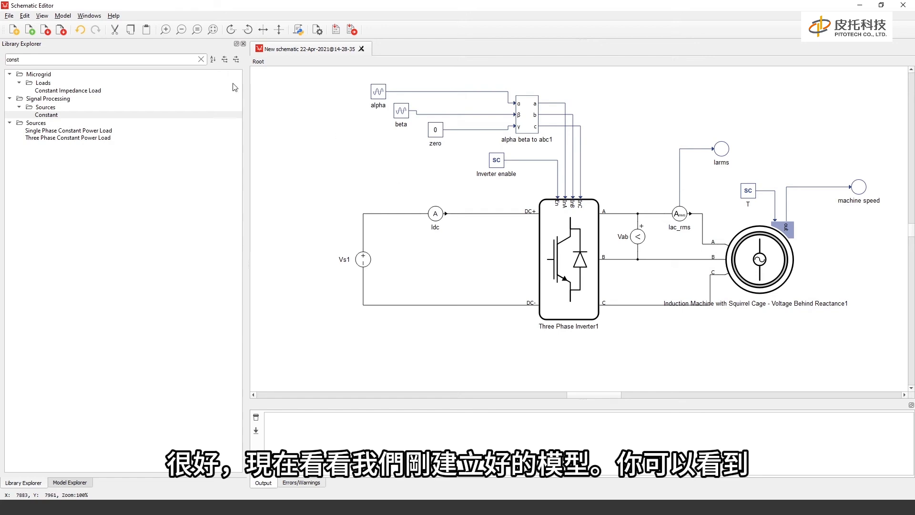
click(201, 59)
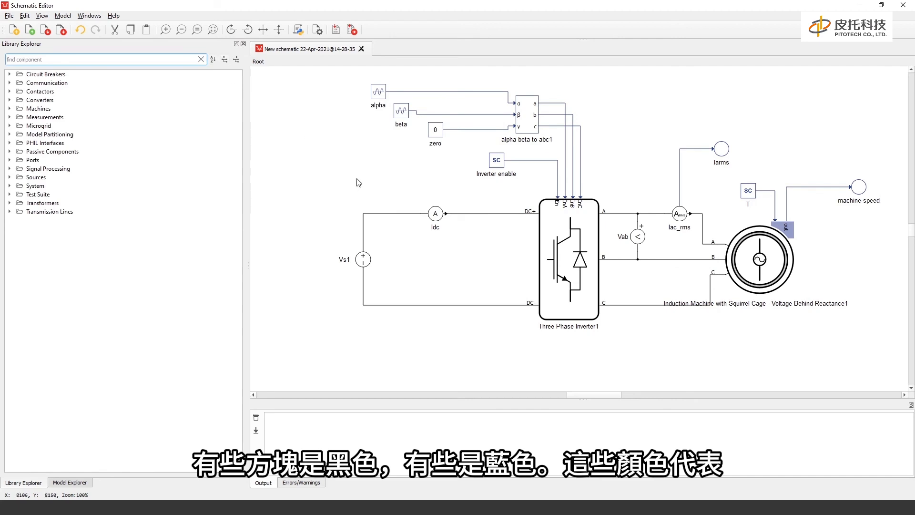
Highlight the black electrical circuit components and the blue signal processing components in turn to compare the two domains.
drag(339, 205, 807, 340)
click(807, 340)
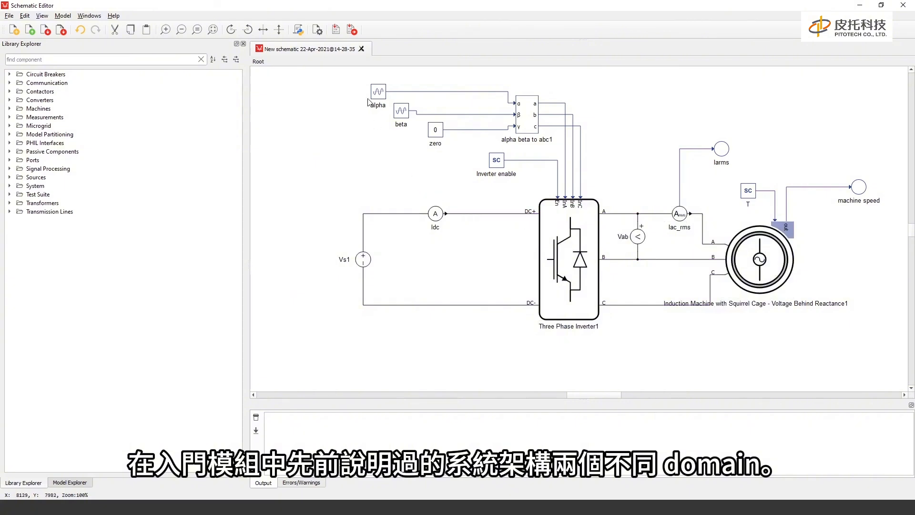
drag(361, 85, 634, 197)
drag(335, 201, 815, 337)
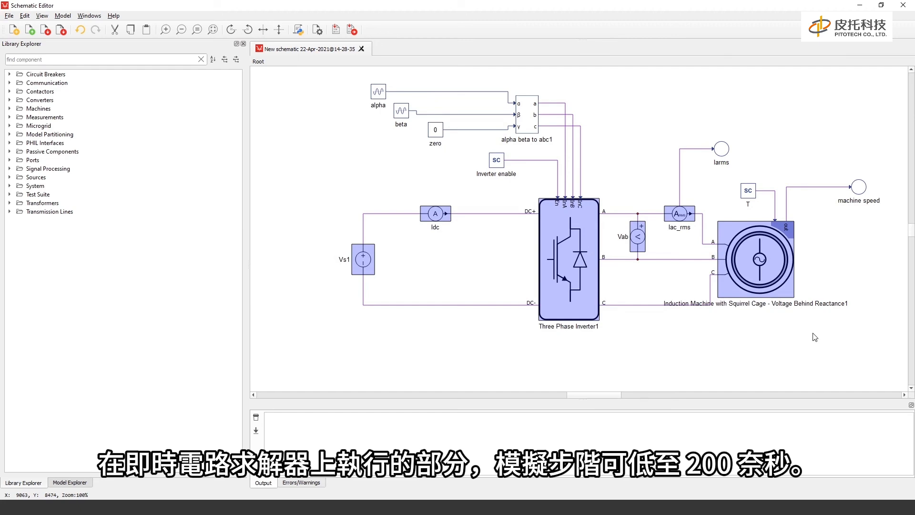
click(815, 337)
drag(343, 81, 864, 195)
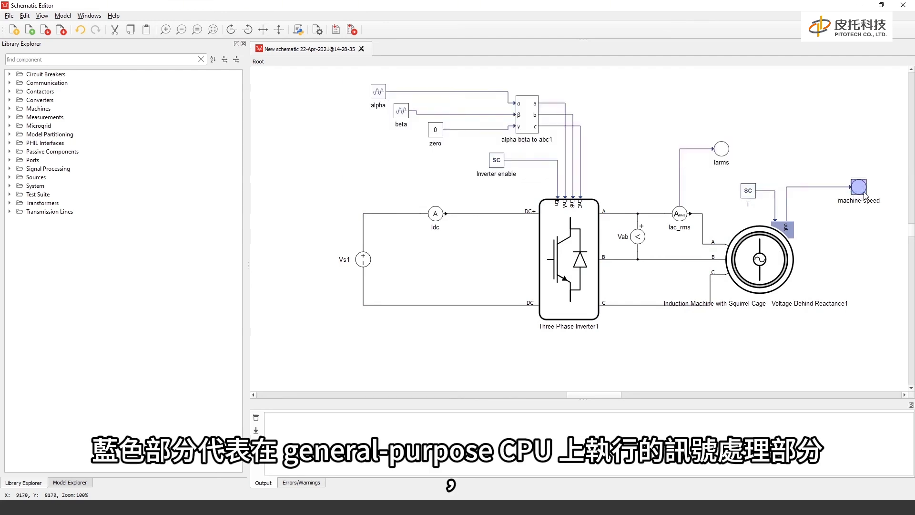
drag(358, 78, 873, 197)
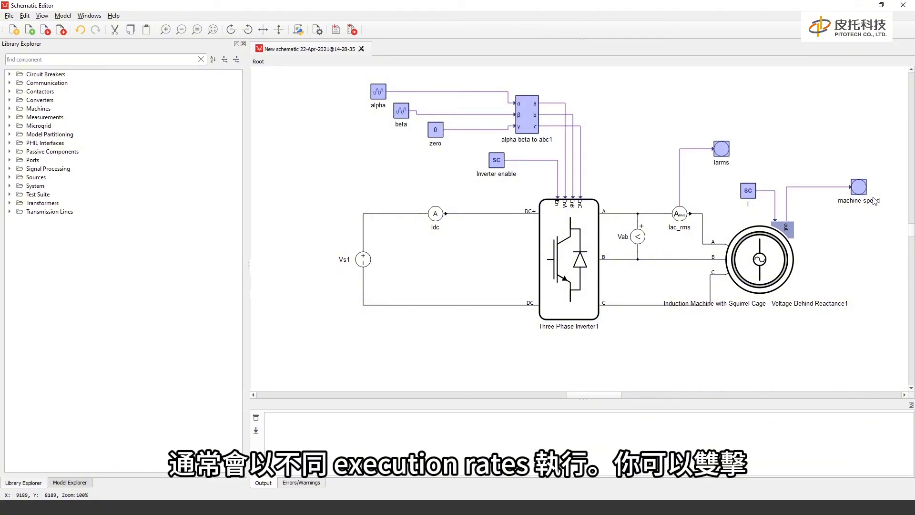
click(872, 221)
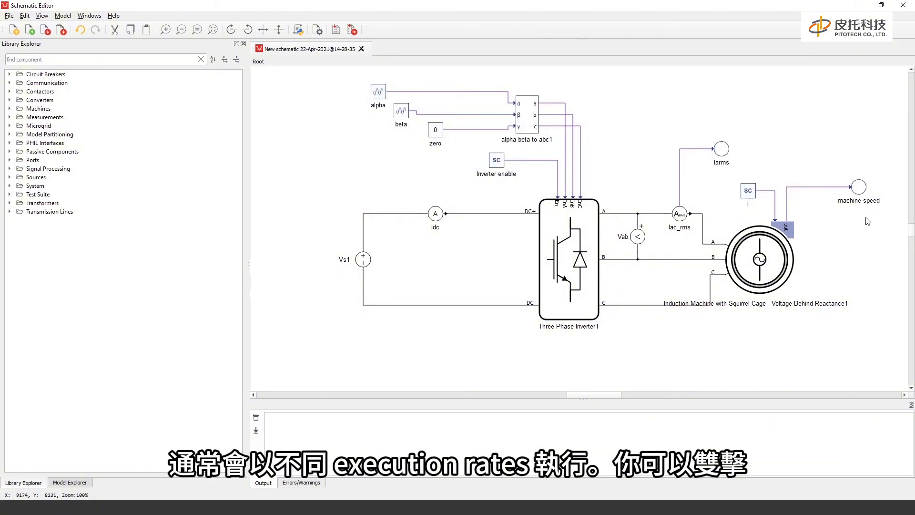
Check the signal processing execution rate in the properties of the Iac_rms current measurement.
double_click(683, 213)
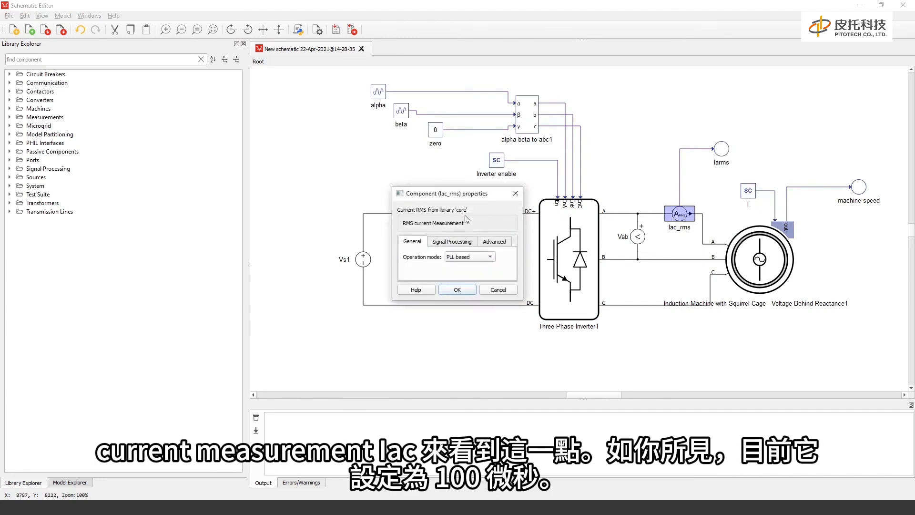
click(443, 242)
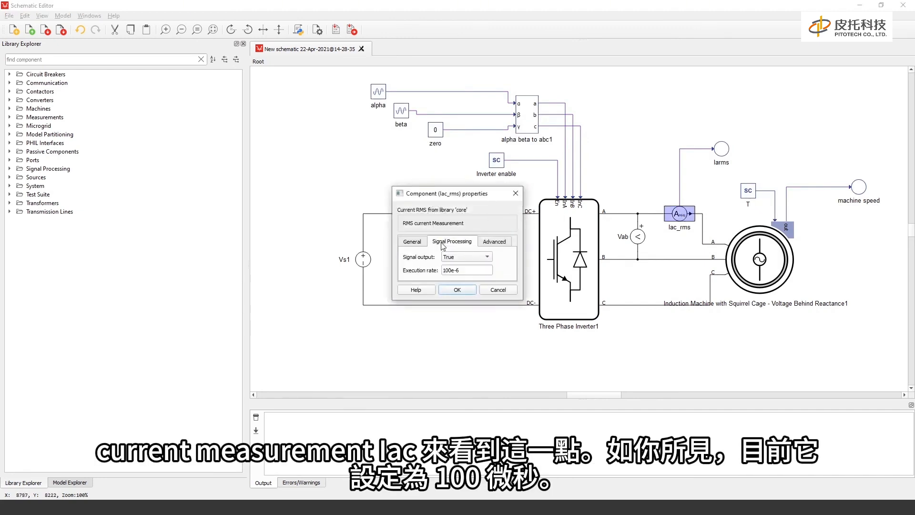
click(463, 290)
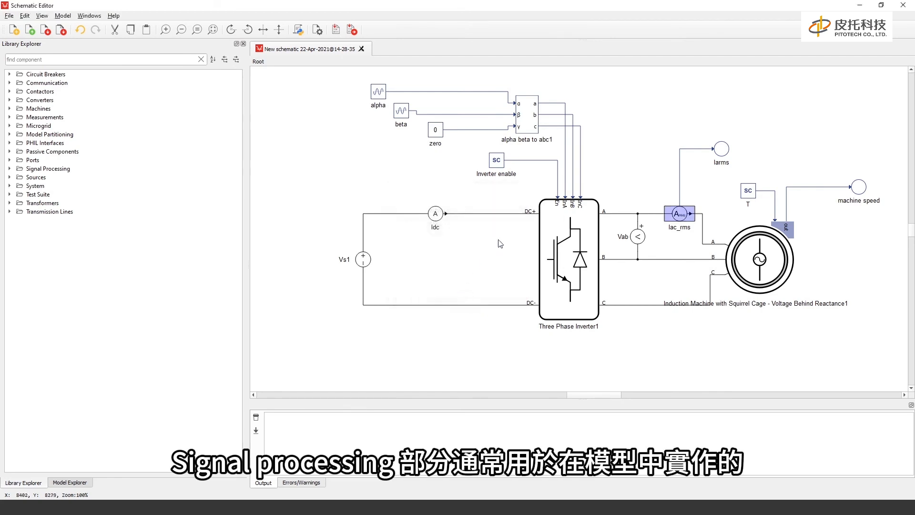
click(530, 130)
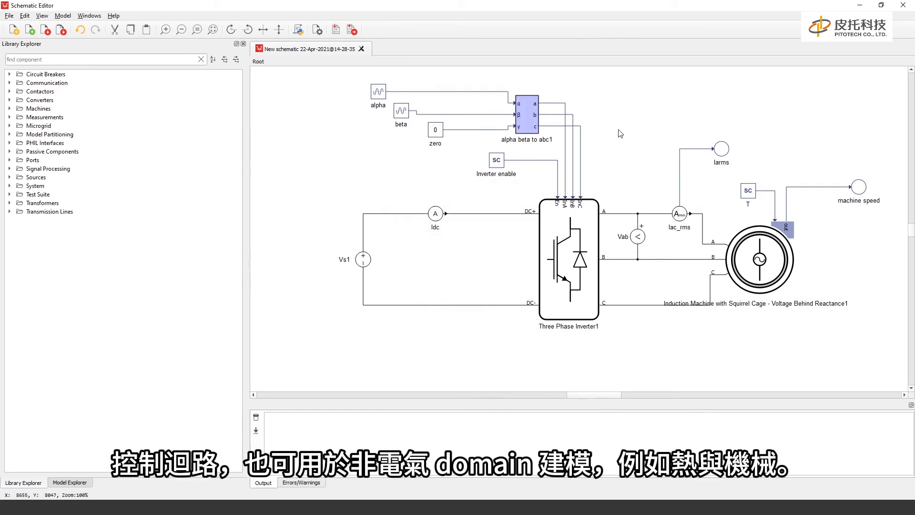
click(620, 133)
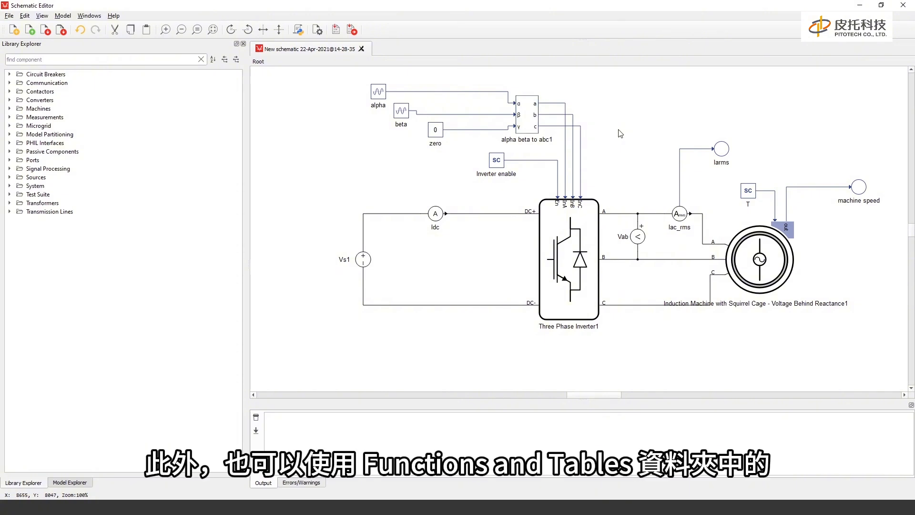
Search the component library for the Advanced C function and FMU Import components, and clear the search.
click(176, 62)
text(adva)
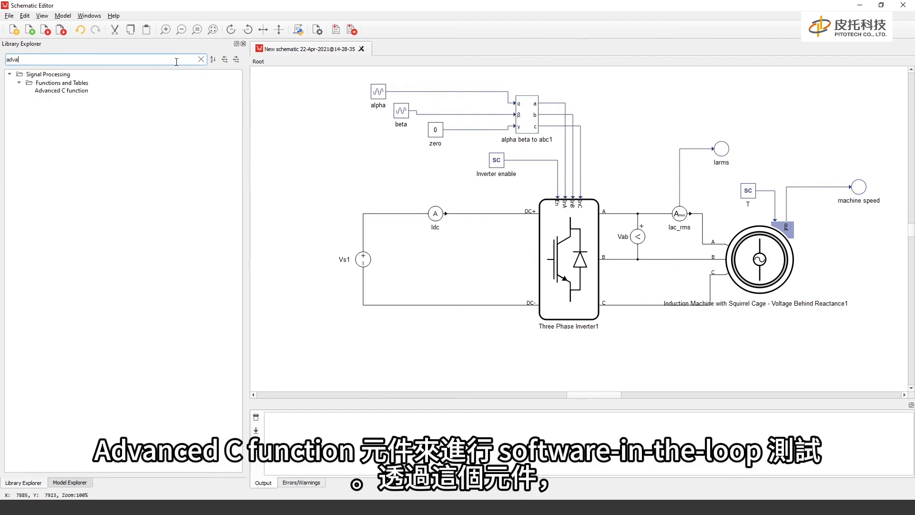
key(BackSpace)
key(BackSpace)
key(BackSpace)
key(BackSpace)
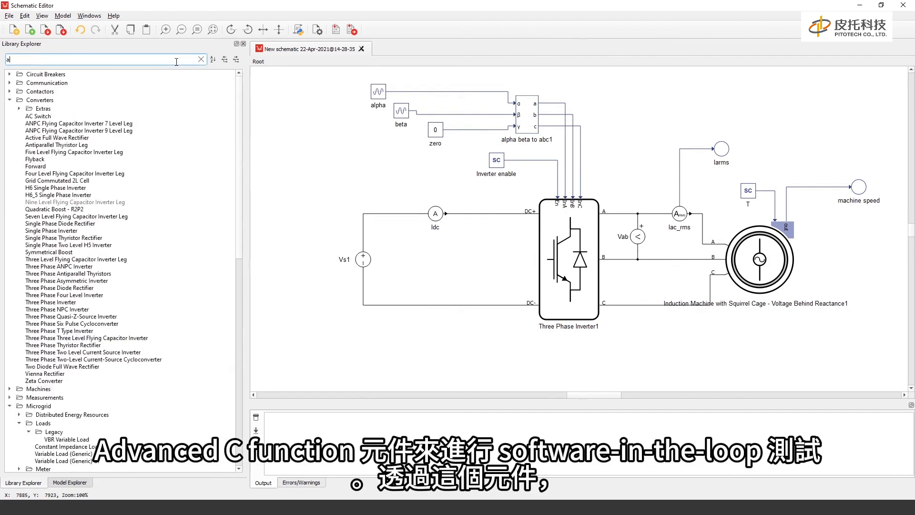
text(fm)
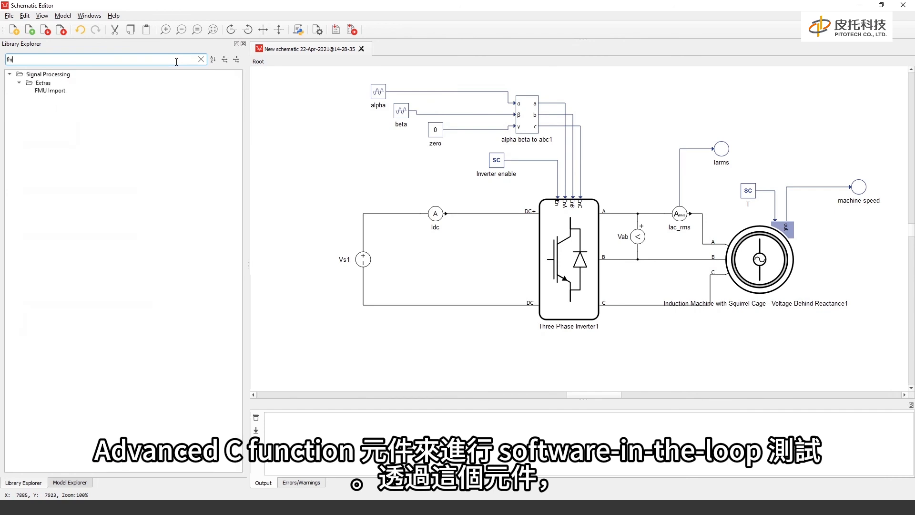
key(BackSpace)
key(BackSpace)
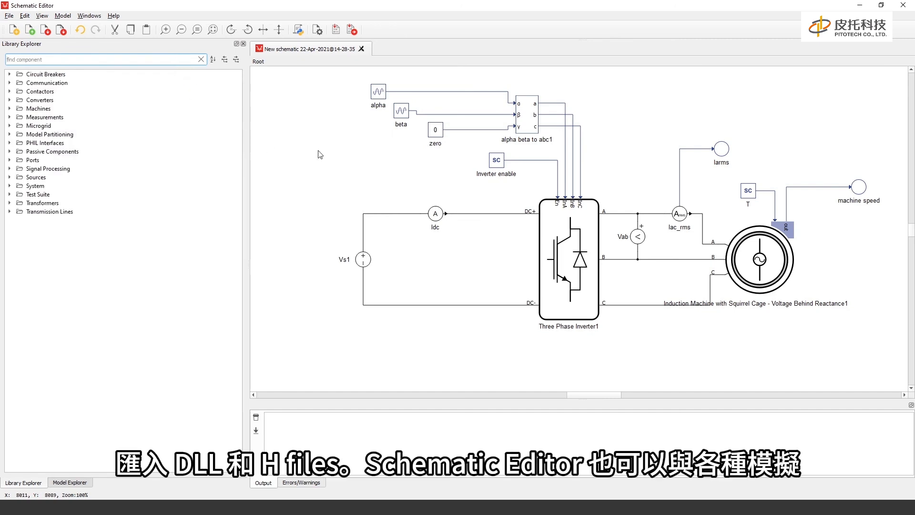
click(336, 154)
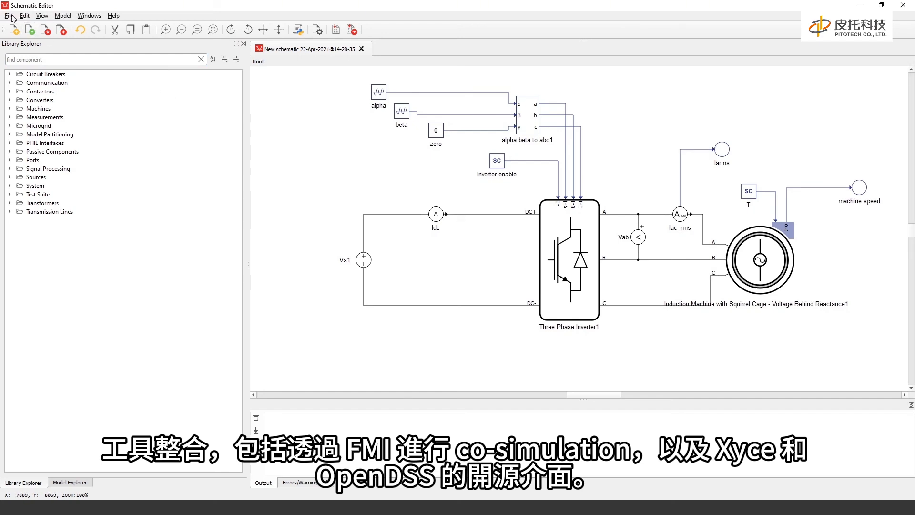
Start saving the schematic and create a Desktop folder named simple drive system for it.
click(61, 32)
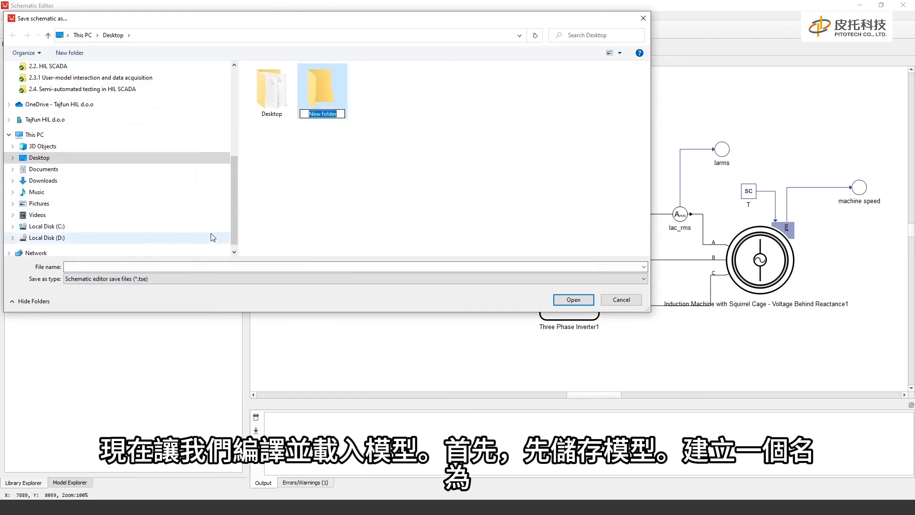
text(simple drive system)
key(ctrl+a)
key(ctrl+c)
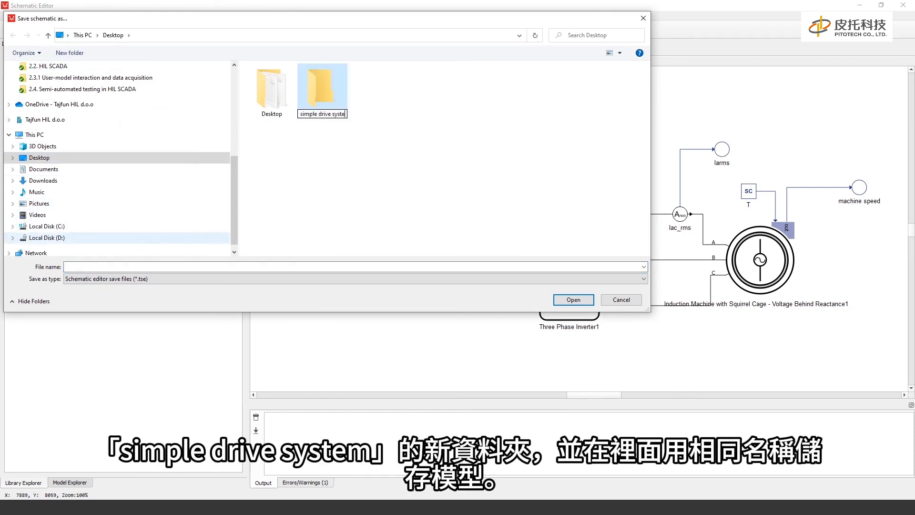
key(Return)
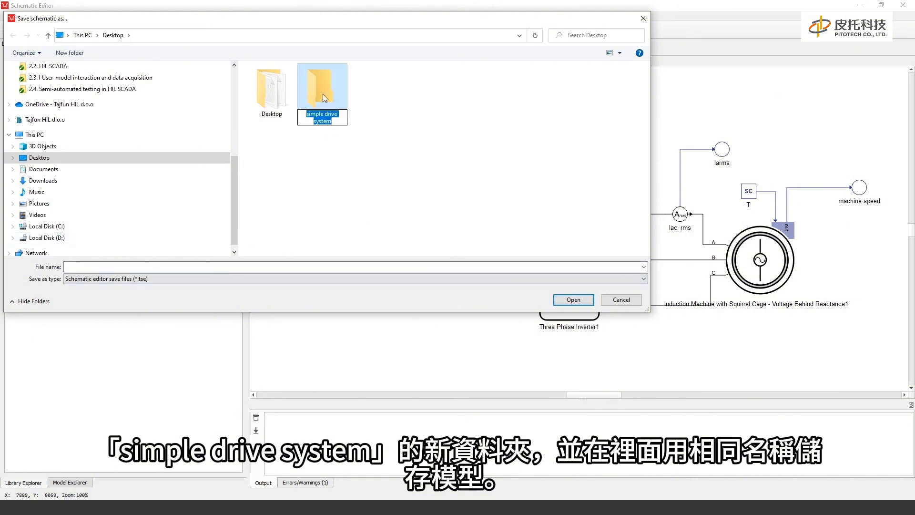
Save the schematic as simple drive system inside the new folder, and compile and load the model.
double_click(337, 98)
click(191, 267)
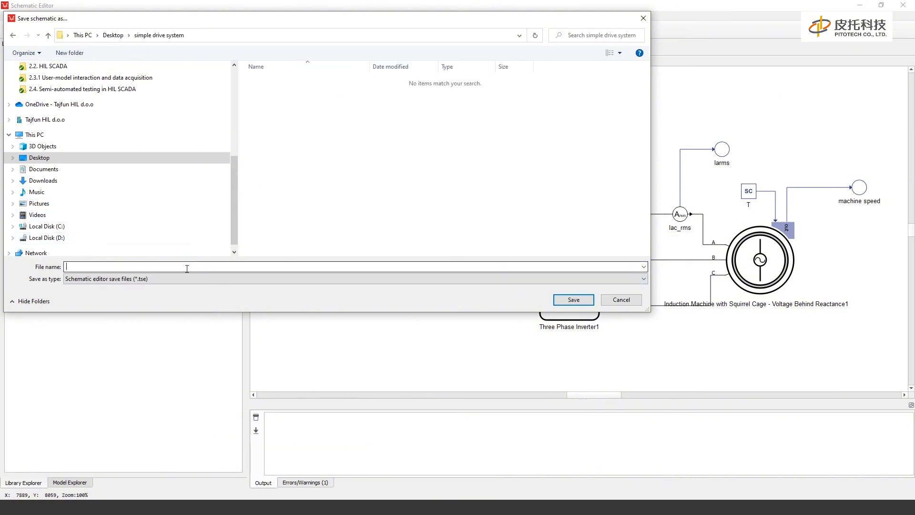
key(ctrl+v)
click(565, 301)
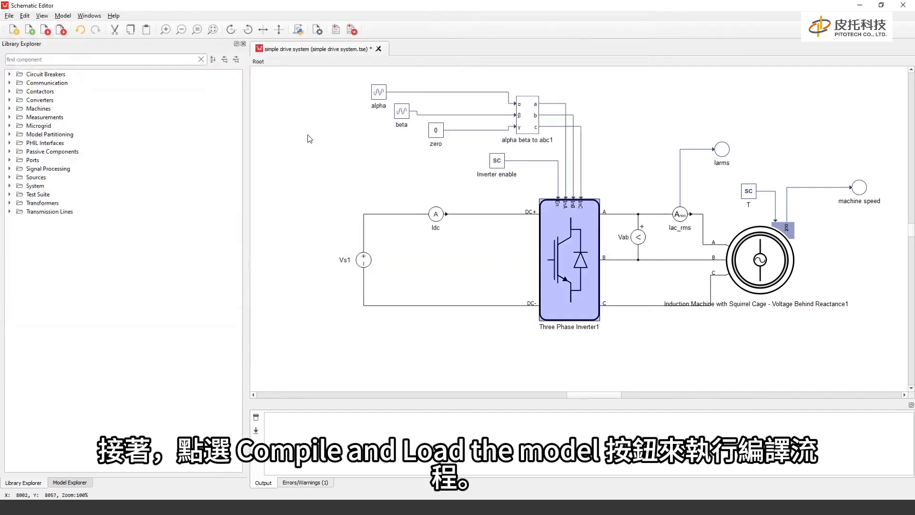
click(355, 31)
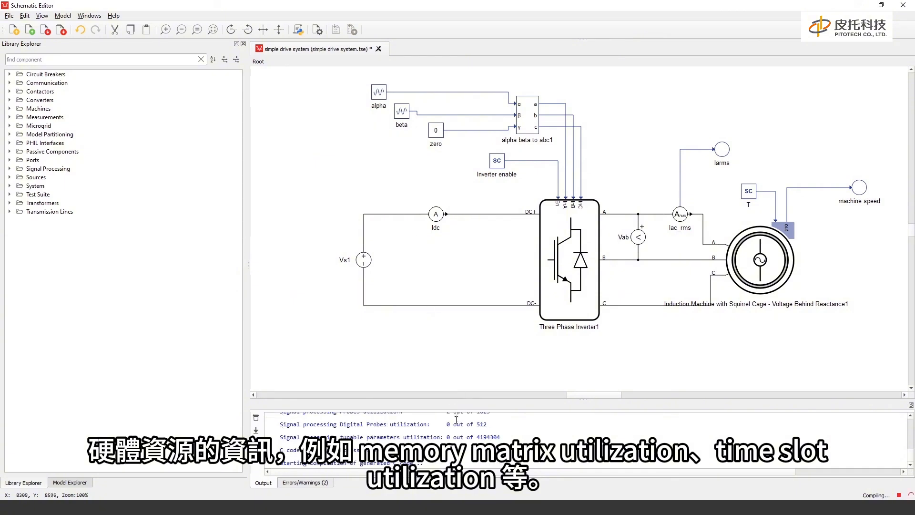
Examine the compiler output for hardware resource and memory utilization and the compilation status.
scroll(454, 429, up, 1)
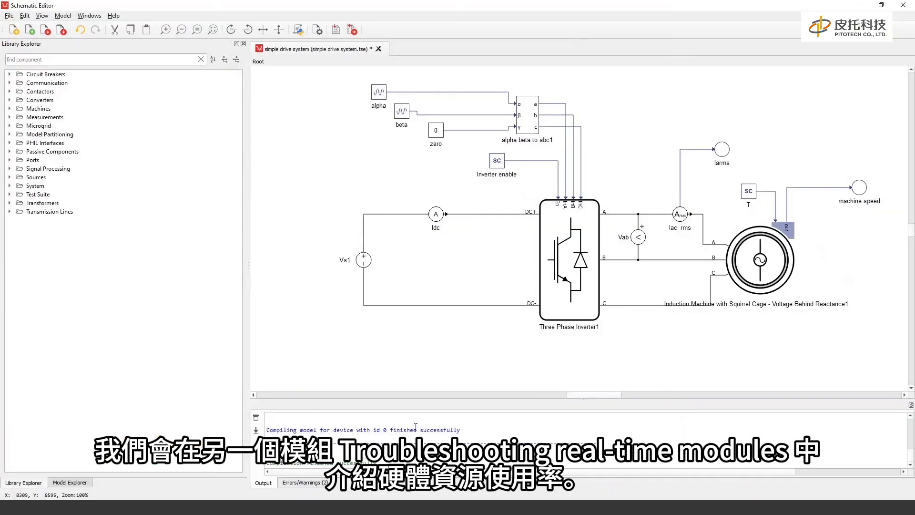
scroll(416, 427, up, 6)
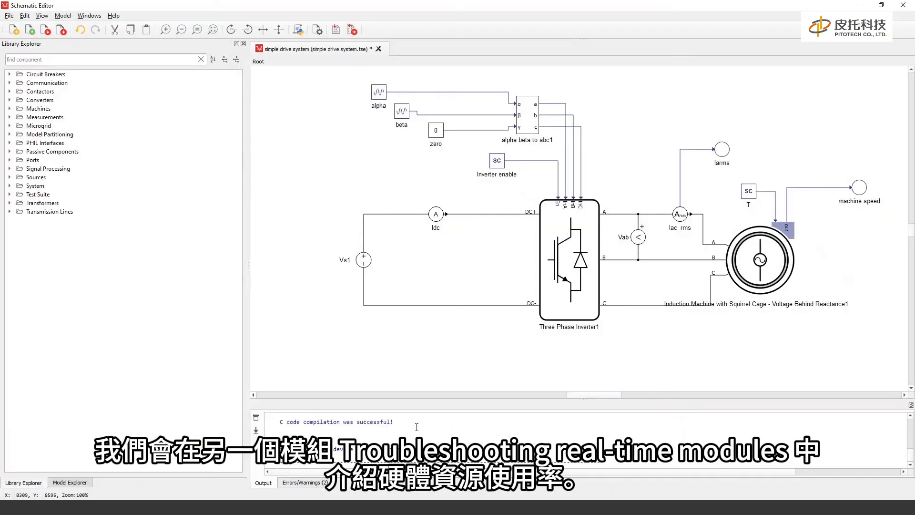
scroll(418, 429, down, 5)
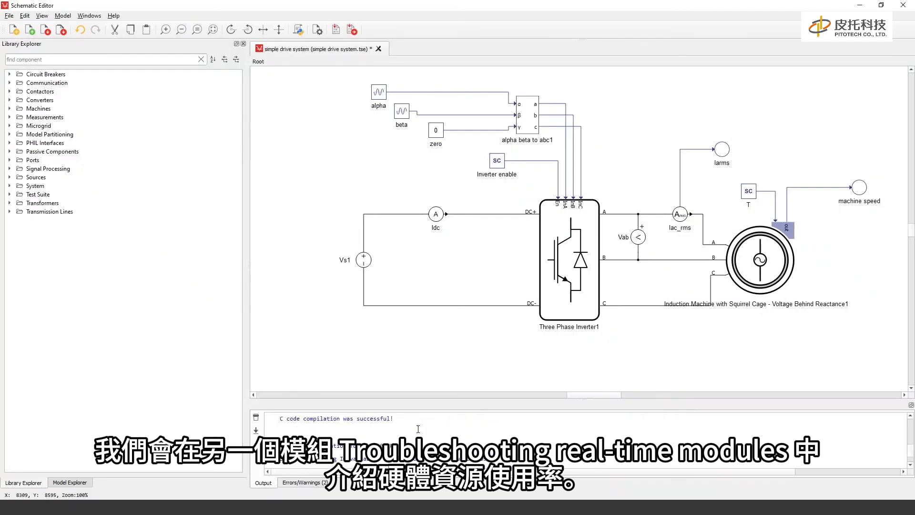
scroll(418, 429, up, 3)
scroll(418, 429, up, 4)
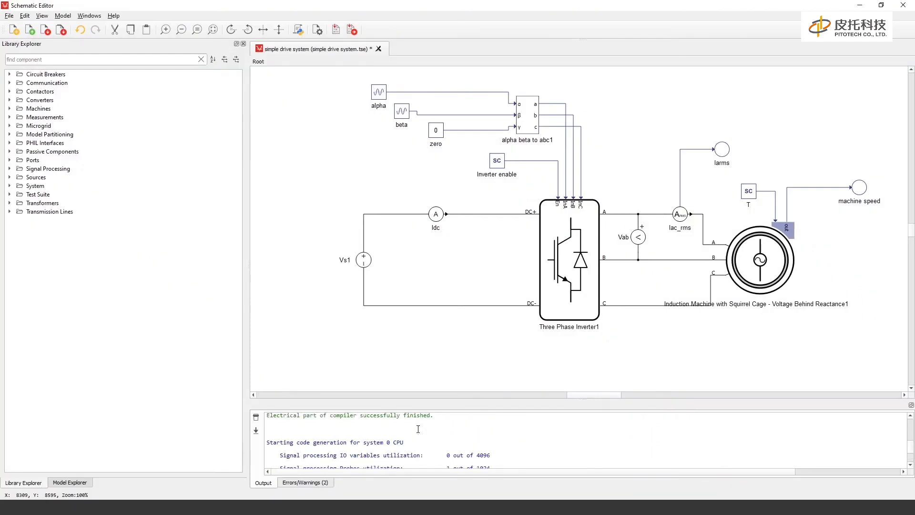
scroll(418, 429, down, 5)
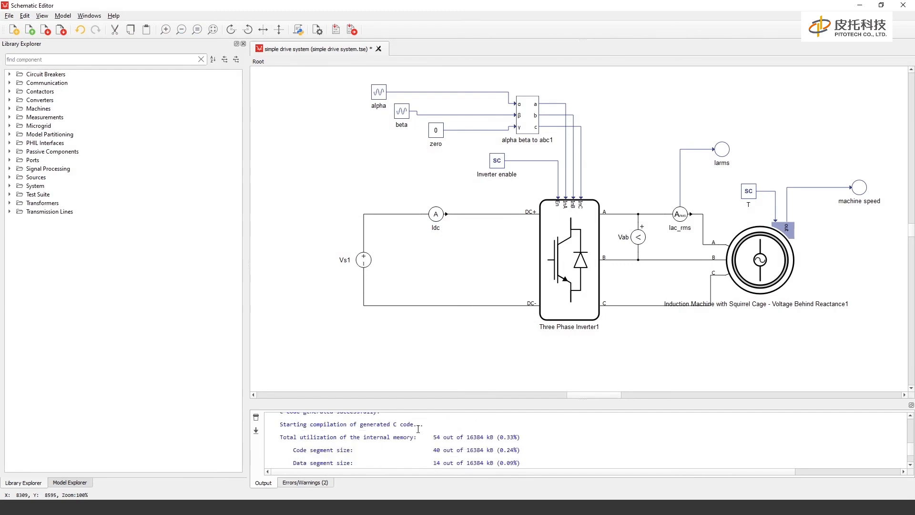
scroll(418, 429, up, 2)
scroll(418, 429, down, 2)
scroll(418, 429, down, 2)
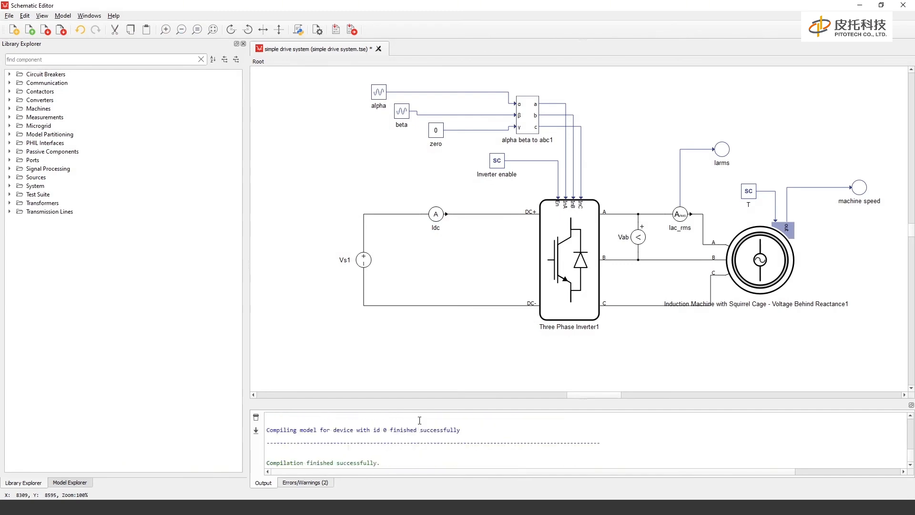